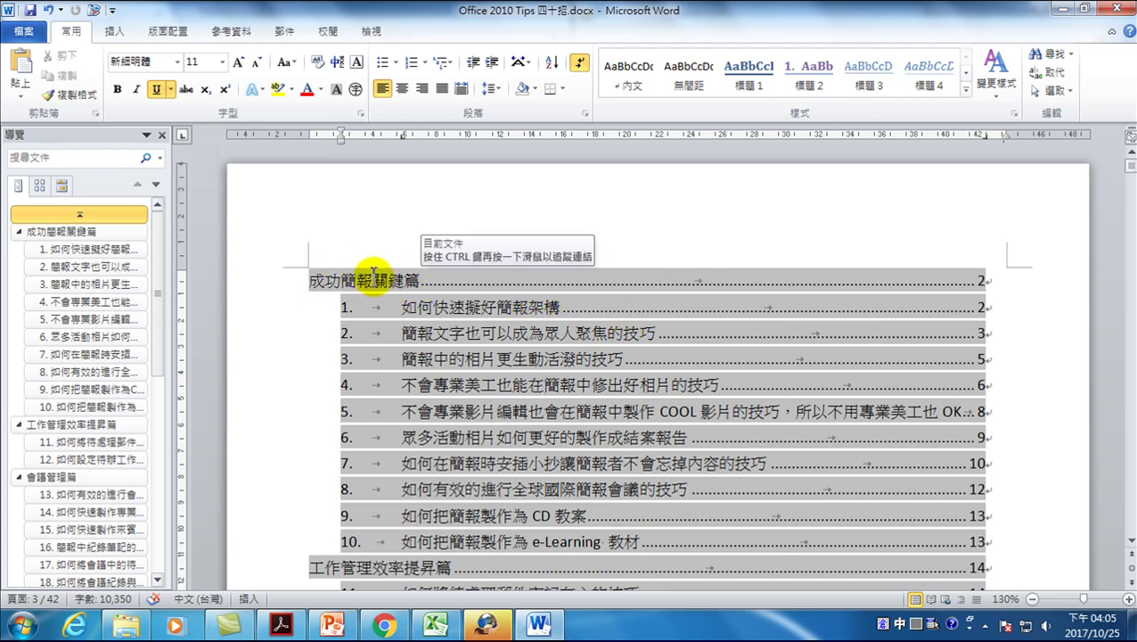
Step: Open the first contents entry's Tabs dialog and select its 5.8-character tab stop
{"action": "left_click", "coordinate": [421, 281]}
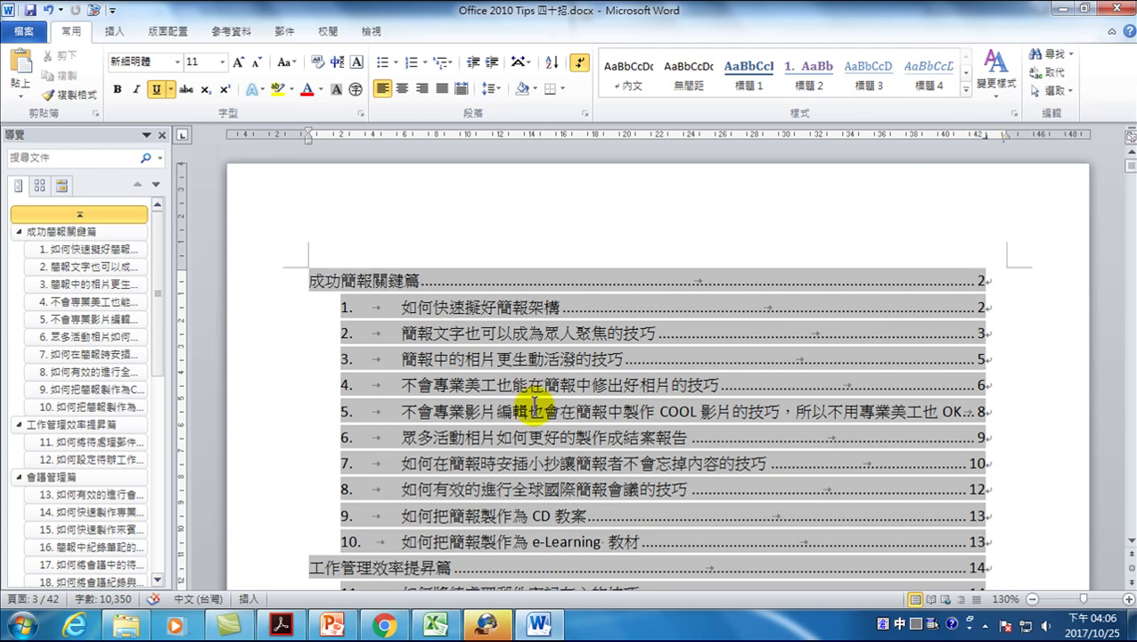
{"action": "left_click", "coordinate": [342, 307]}
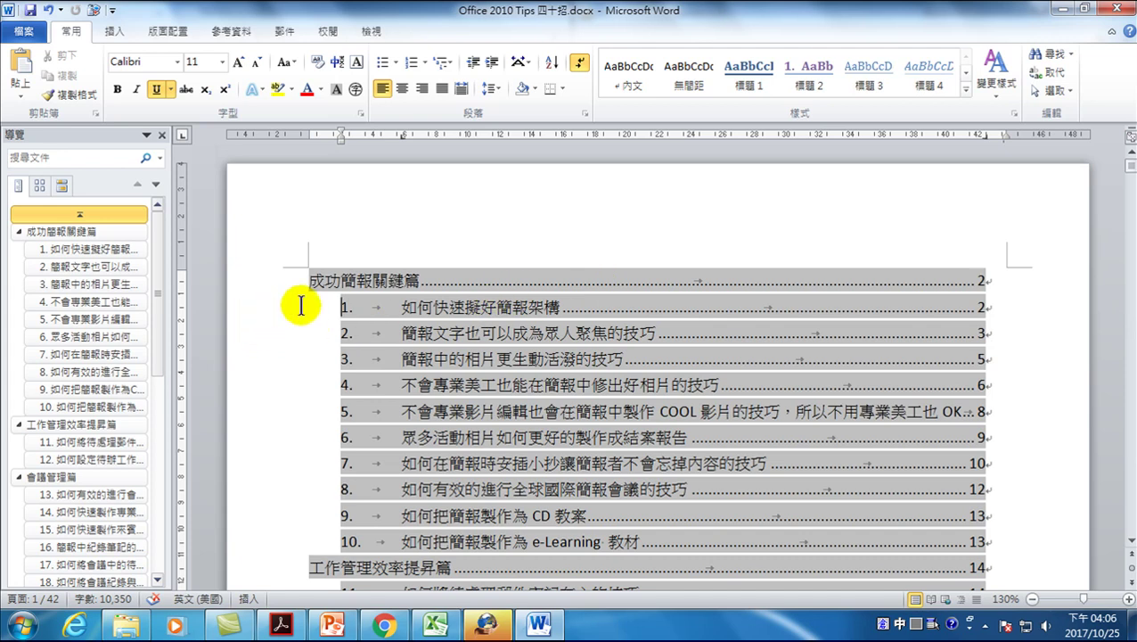
{"action": "left_click", "coordinate": [578, 309]}
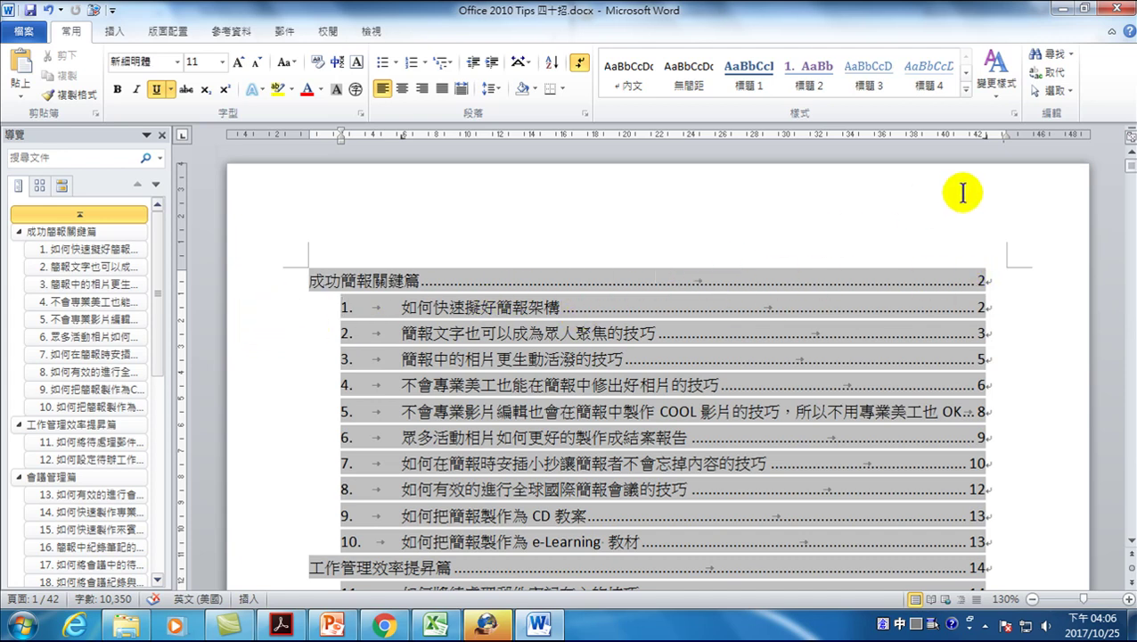
{"action": "double_click", "coordinate": [983, 136]}
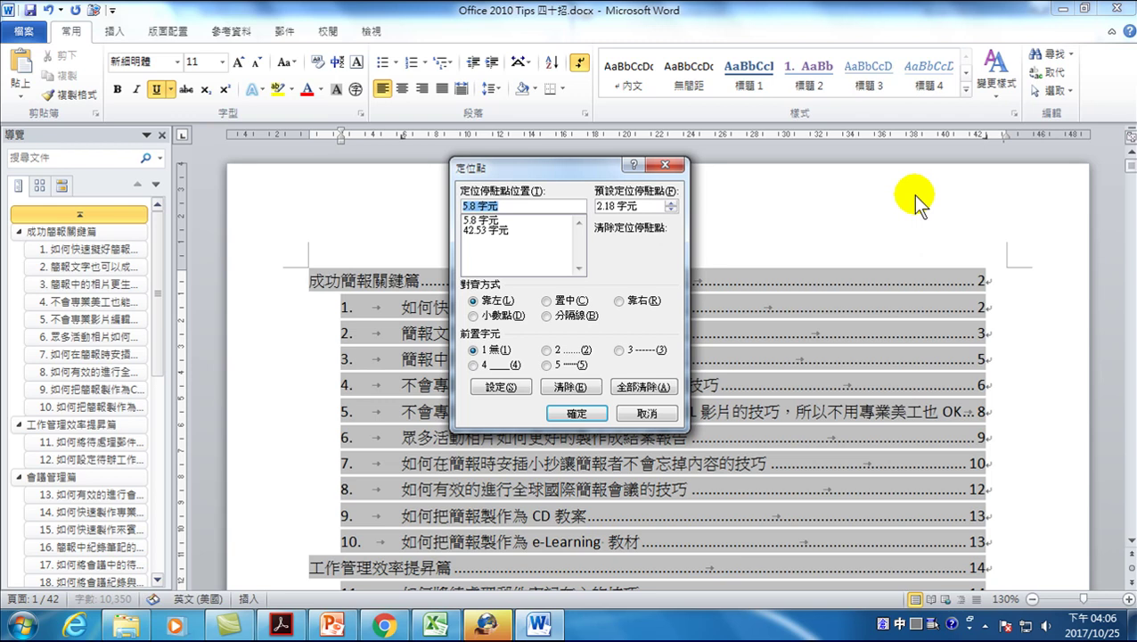
{"action": "left_click_drag", "start_coordinate": [517, 169], "coordinate": [631, 197]}
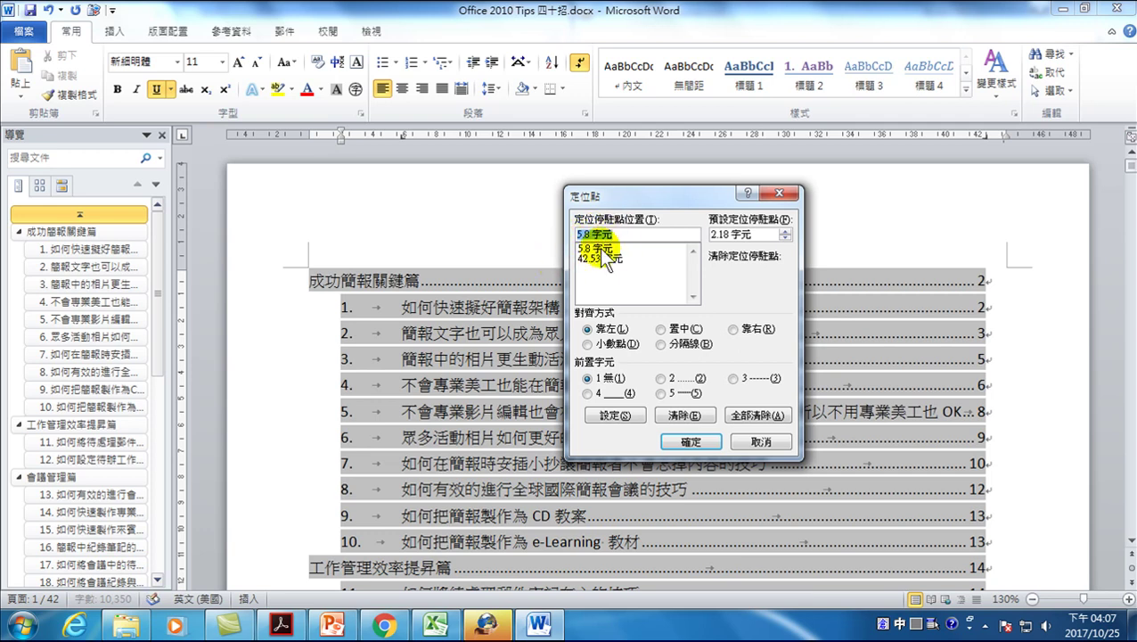
{"action": "left_click", "coordinate": [593, 248]}
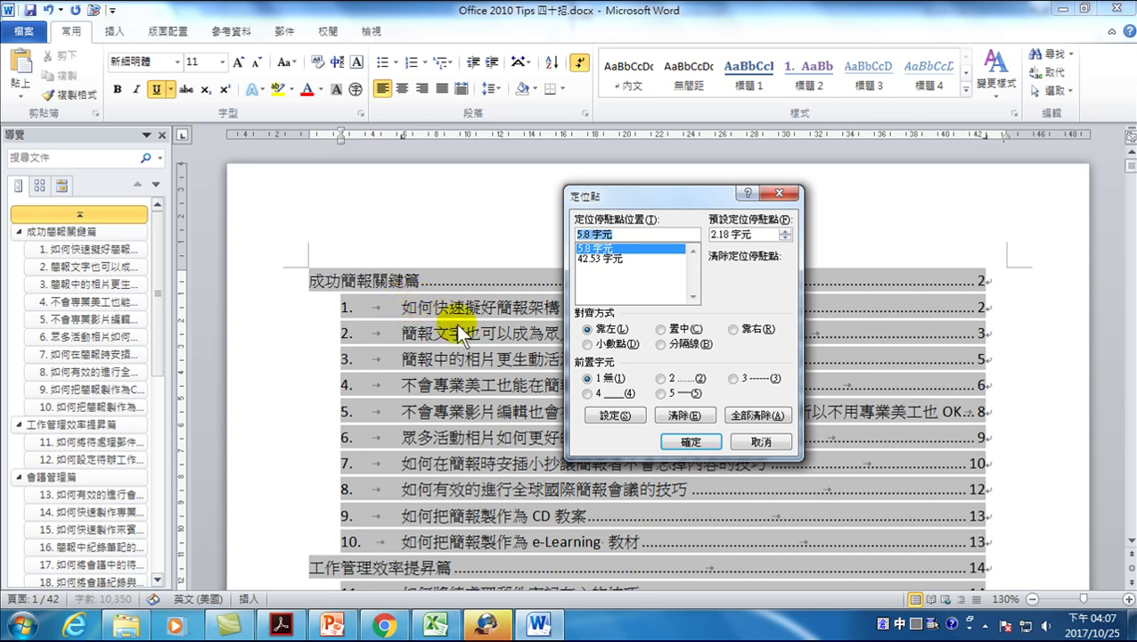
Step: Make the 5.8-character tab stop centre-aligned with dotted leader 2 and apply it
{"action": "mouse_move", "coordinate": [664, 187]}
{"action": "left_mouse_down"}
{"action": "mouse_move", "coordinate": [621, 330]}
{"action": "mouse_move", "coordinate": [594, 361]}
{"action": "left_mouse_up"}
{"action": "left_click", "coordinate": [621, 465]}
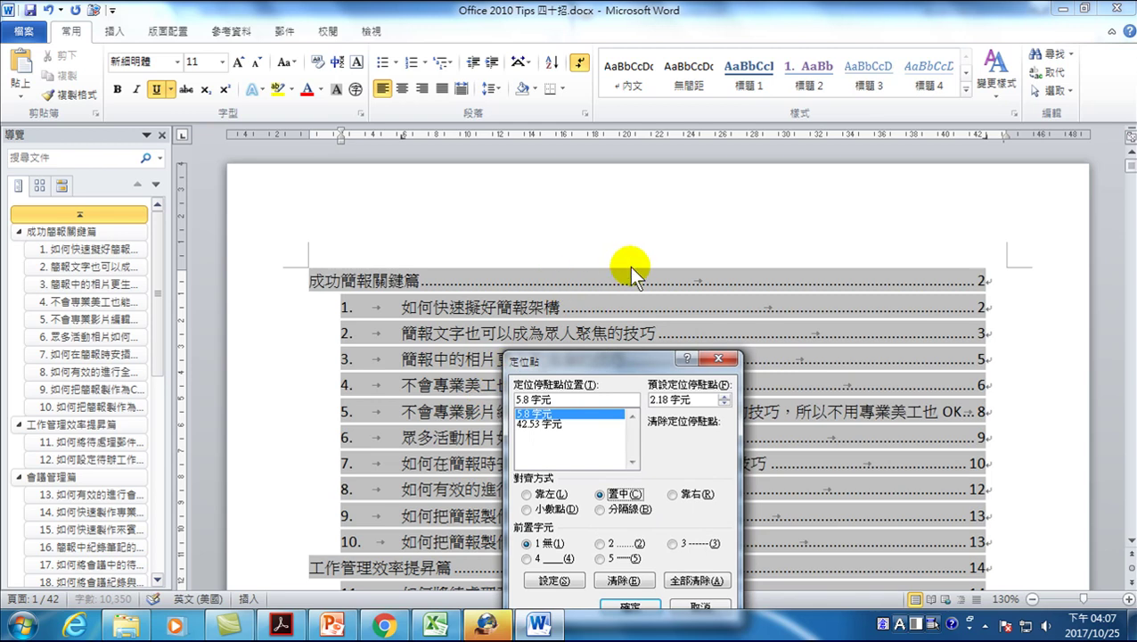
{"action": "left_click_drag", "start_coordinate": [606, 356], "coordinate": [695, 186]}
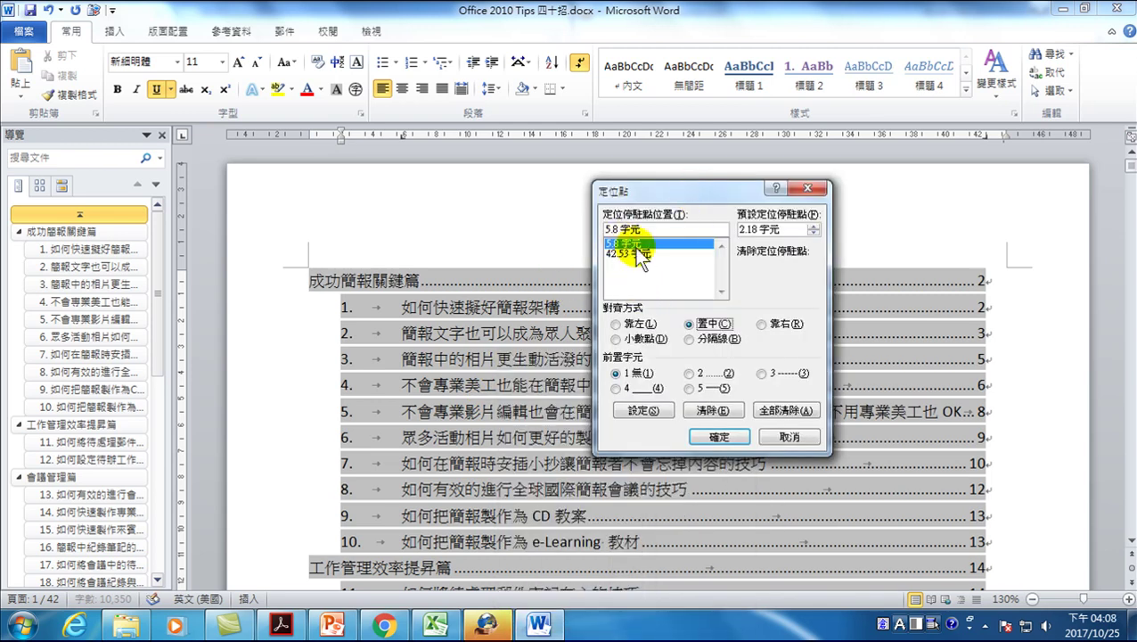
{"action": "left_click", "coordinate": [712, 330]}
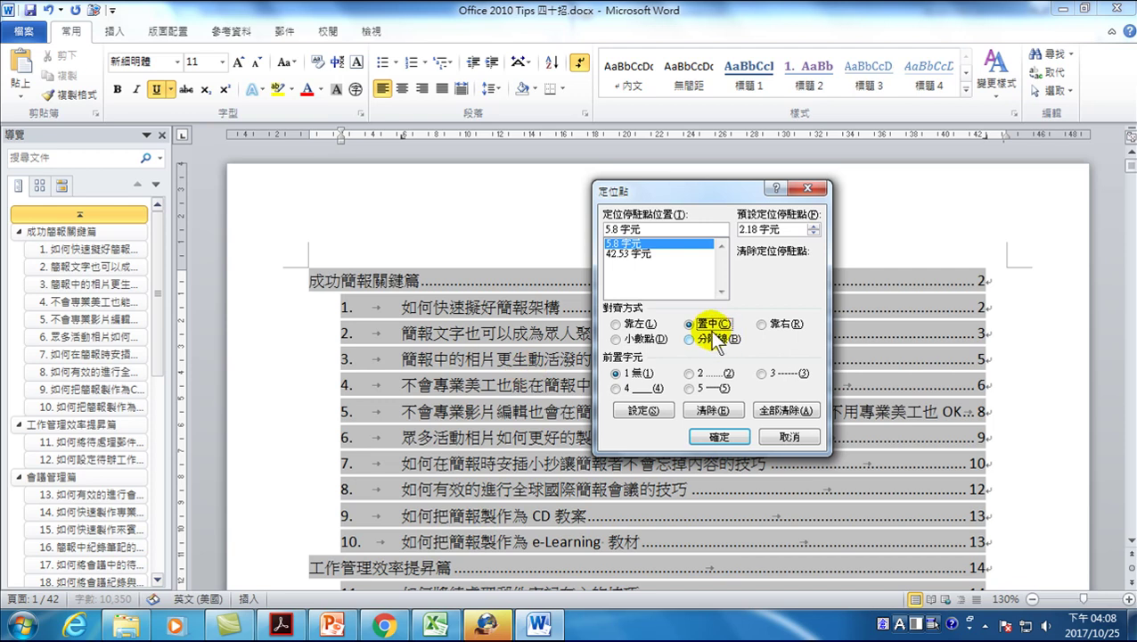
{"action": "left_click", "coordinate": [690, 374]}
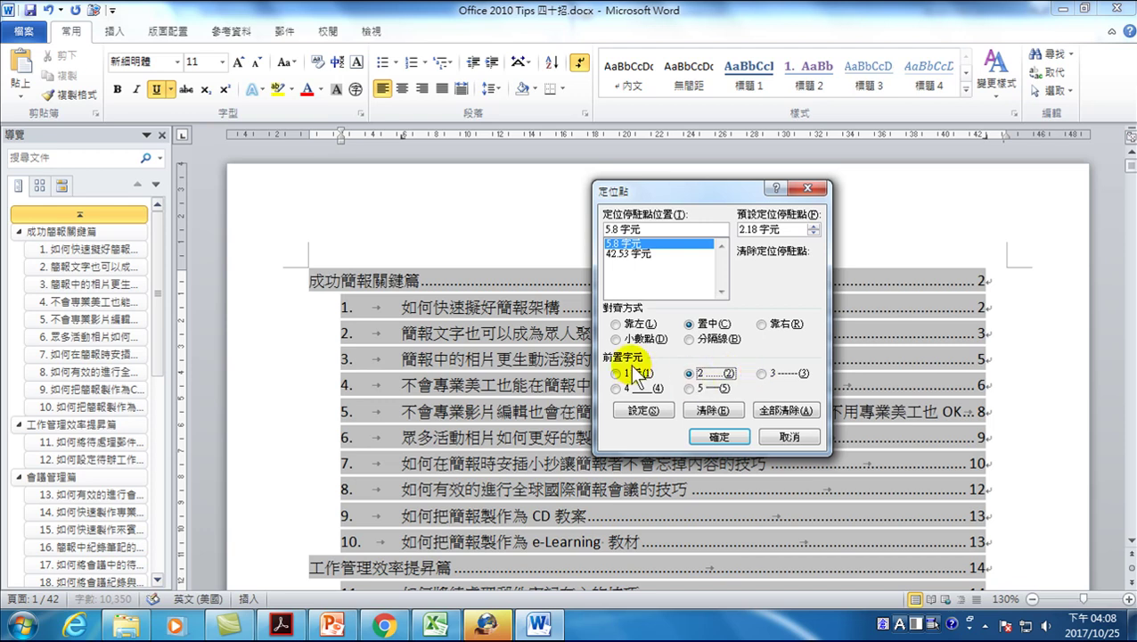
{"action": "left_click", "coordinate": [645, 411]}
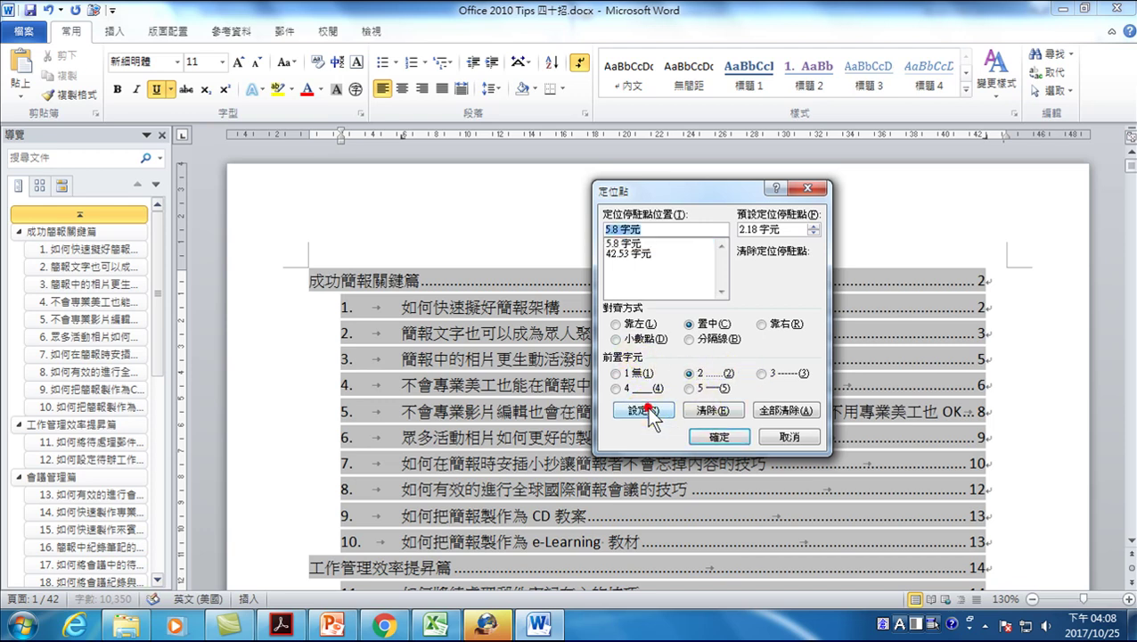
{"action": "left_click", "coordinate": [712, 436]}
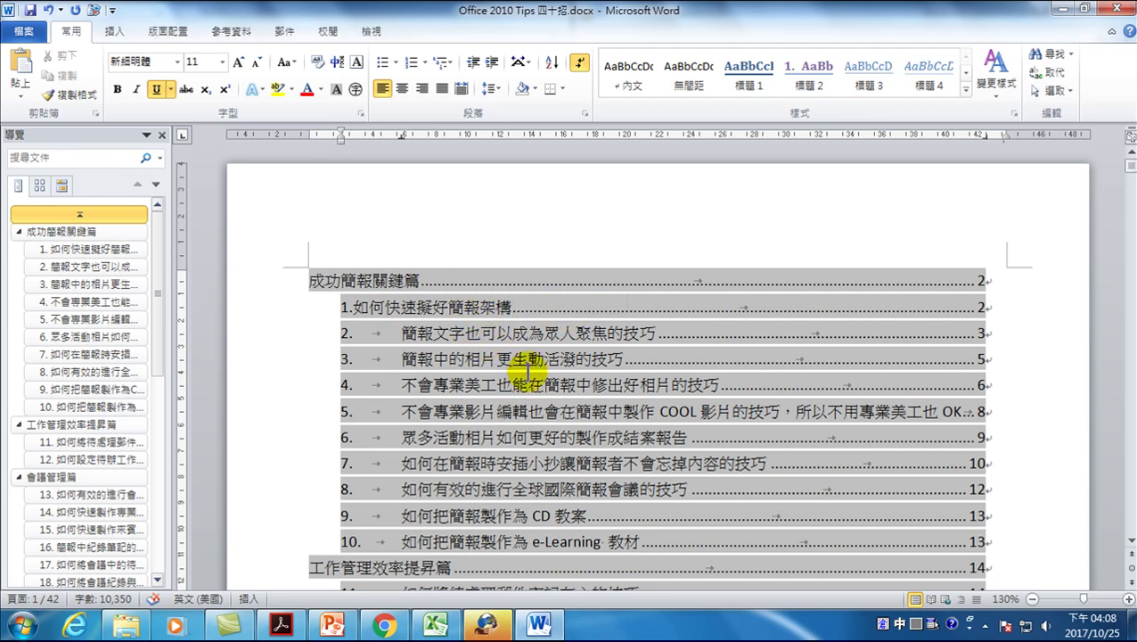
Step: Update the 目錄 2 style to match the first entry
{"action": "left_click", "coordinate": [1013, 113]}
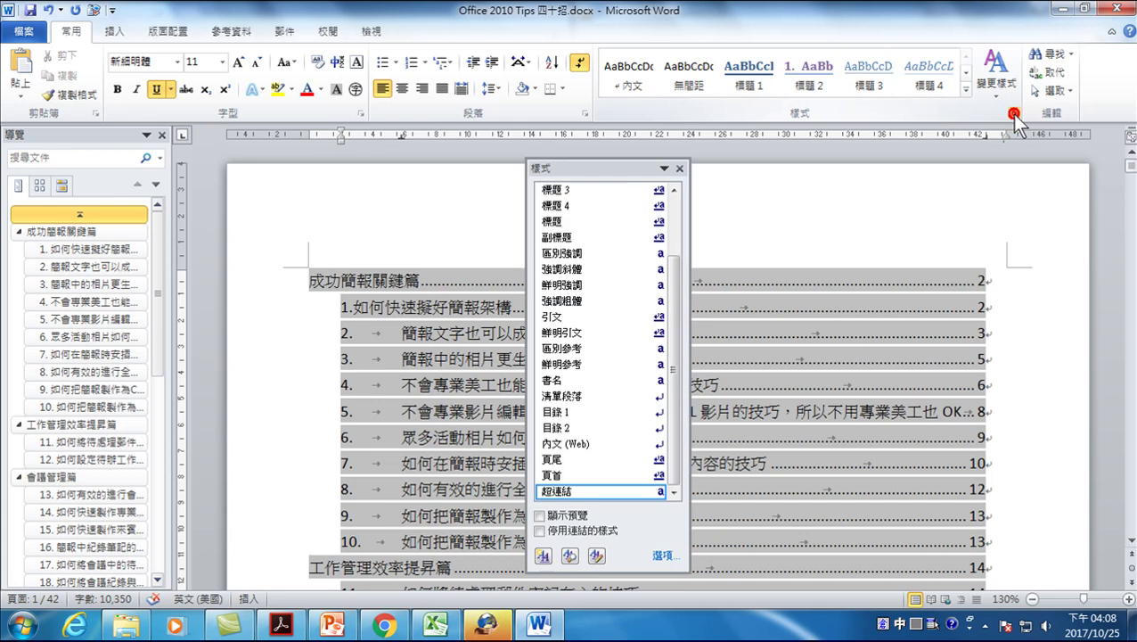
{"action": "left_click_drag", "start_coordinate": [586, 168], "coordinate": [983, 166]}
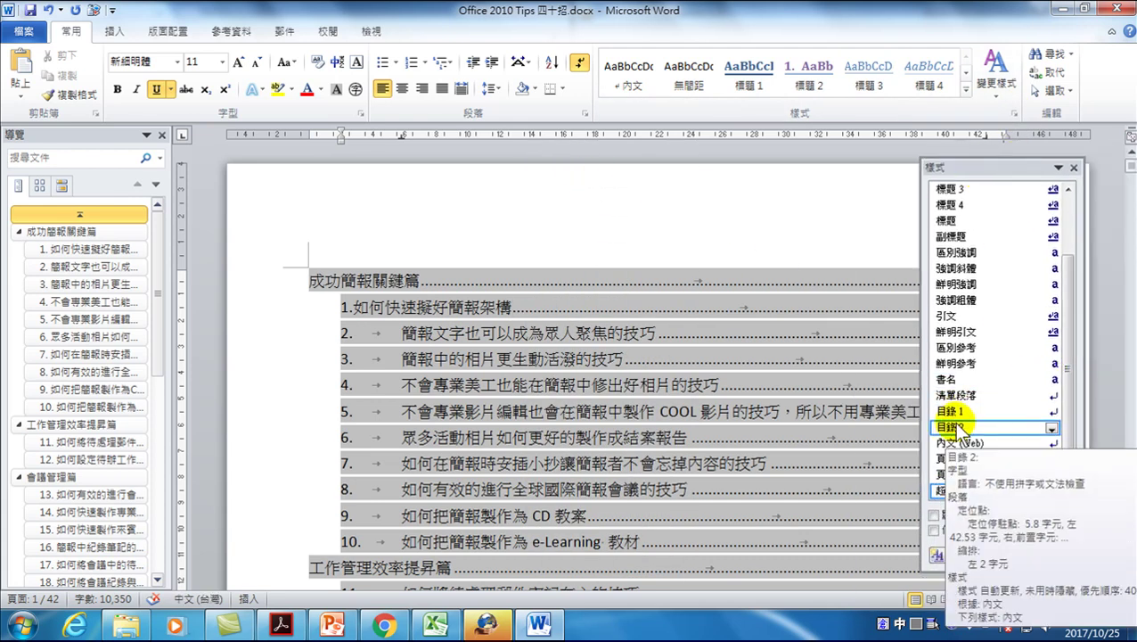
{"action": "left_click", "coordinate": [1049, 429]}
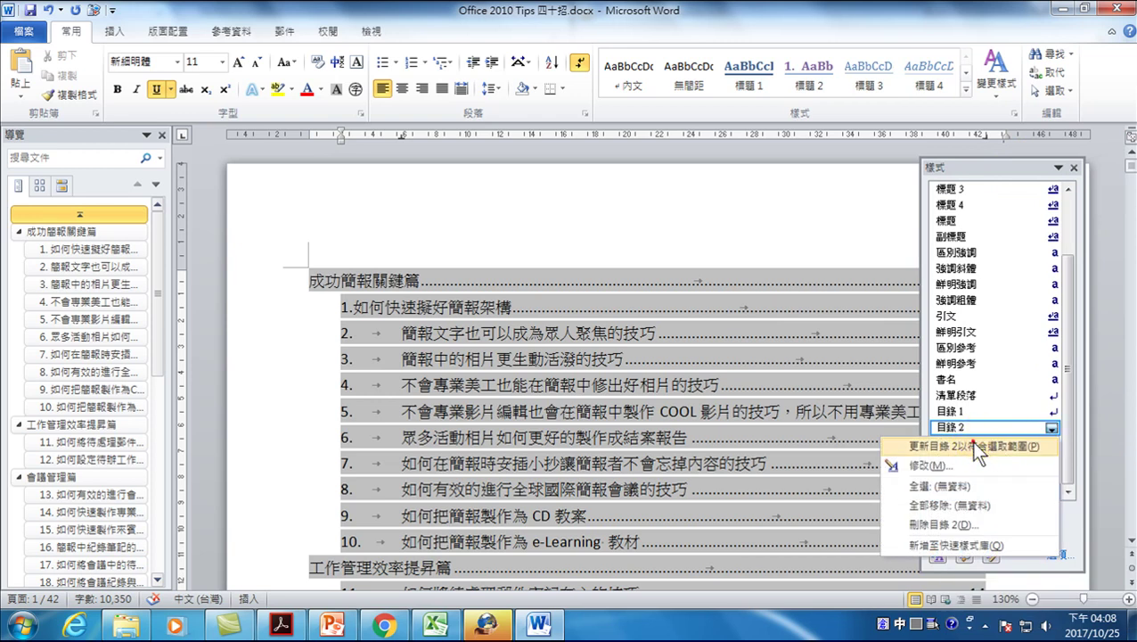
{"action": "left_click", "coordinate": [973, 438]}
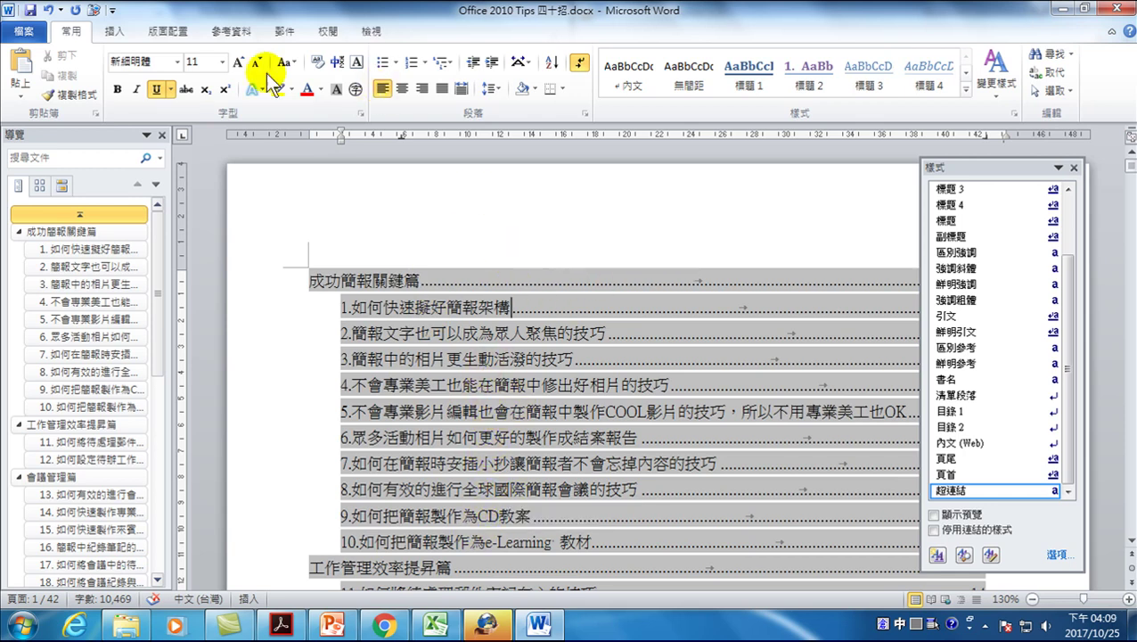
Step: Undo the style update and tab change, restoring the entries' original number-tab-title layout
{"action": "left_click", "coordinate": [49, 11]}
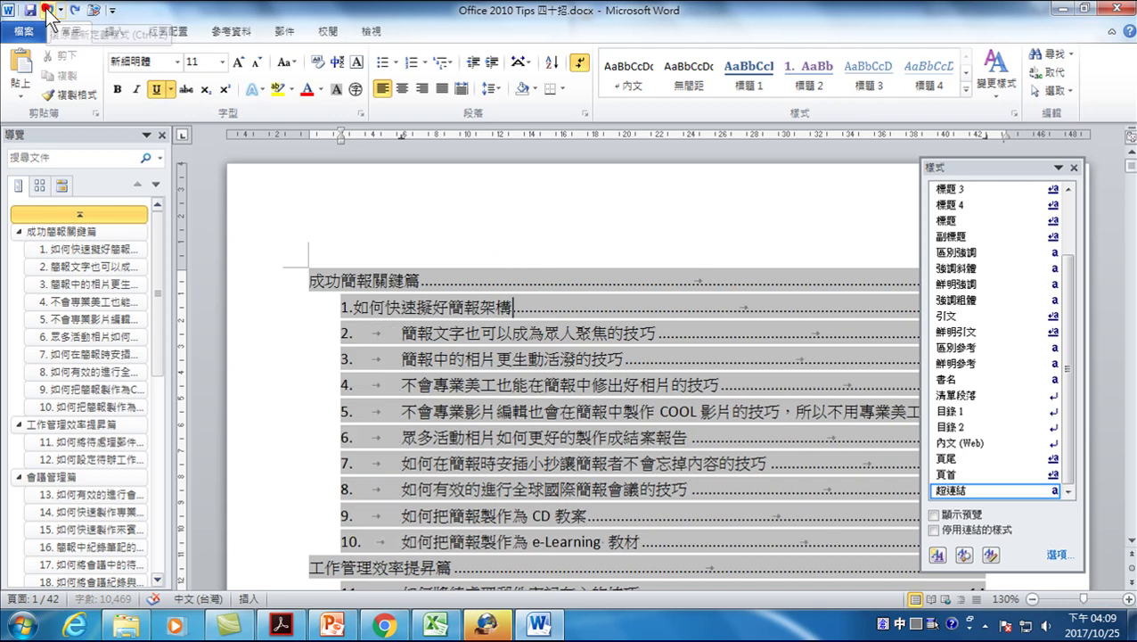
{"action": "left_click", "coordinate": [49, 11]}
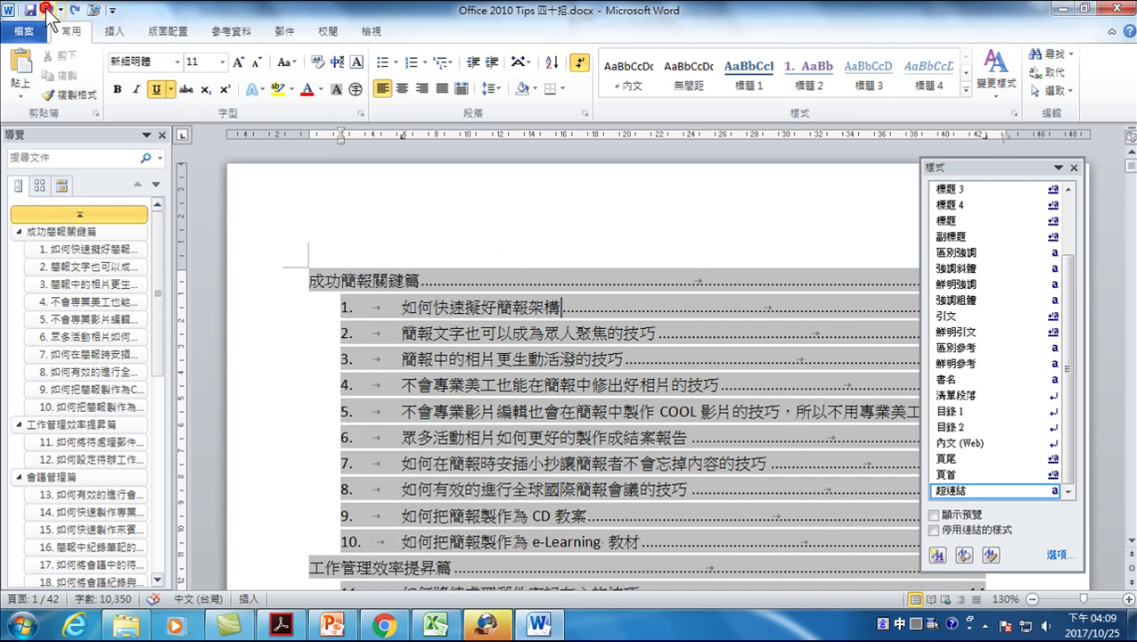
{"action": "left_click", "coordinate": [402, 308]}
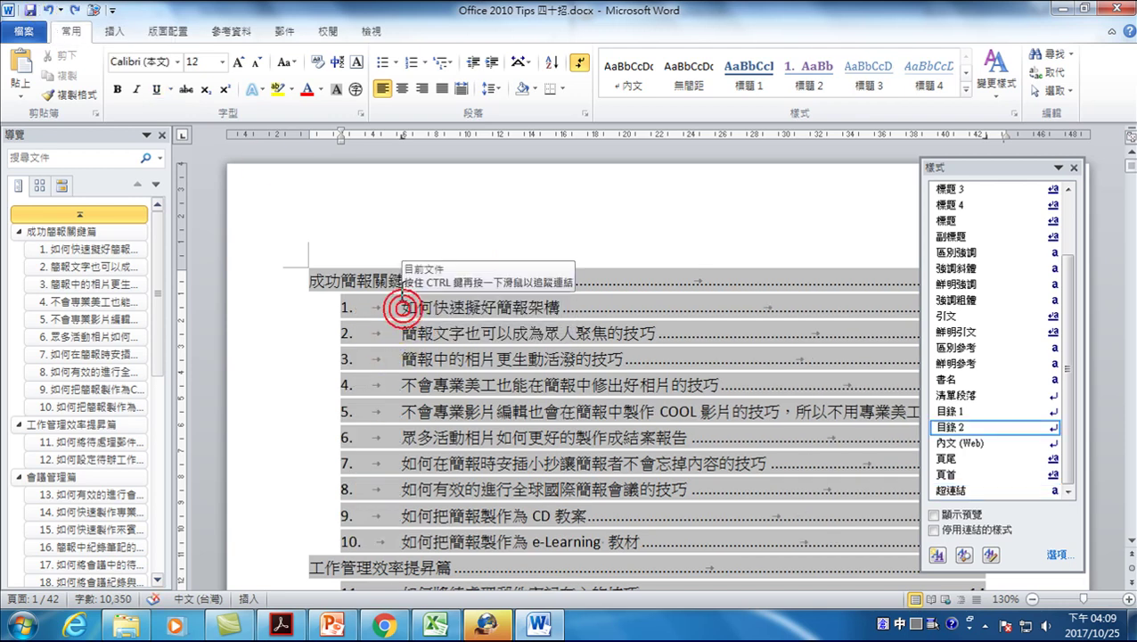
Step: Check the contents tab stops without changing them, then create a new blank document
{"action": "double_click", "coordinate": [401, 137]}
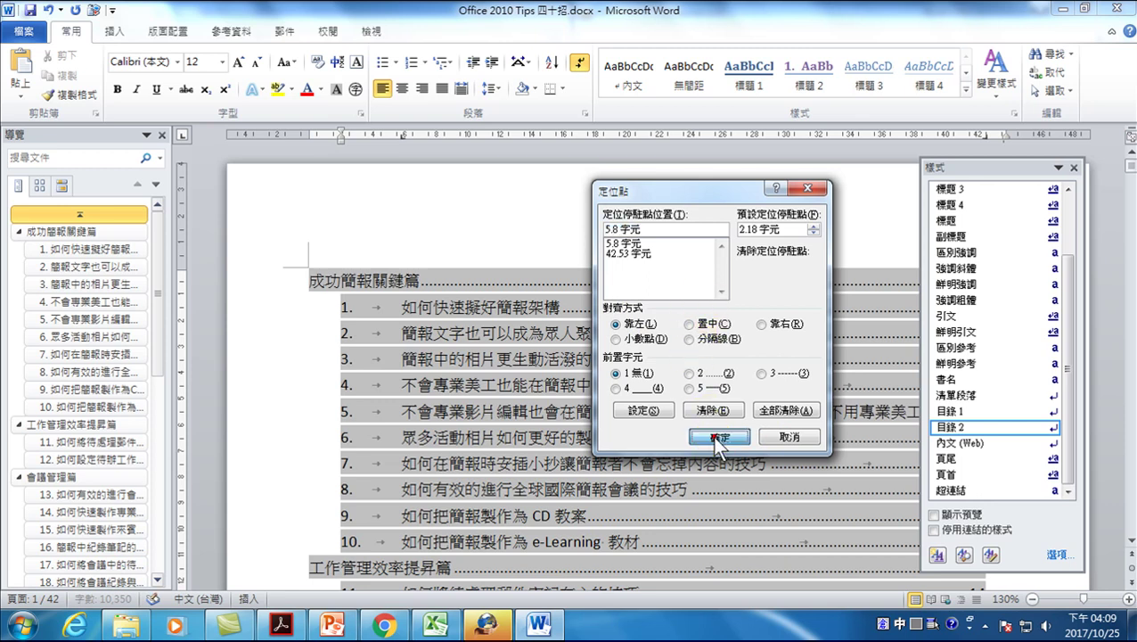
{"action": "left_click", "coordinate": [716, 436]}
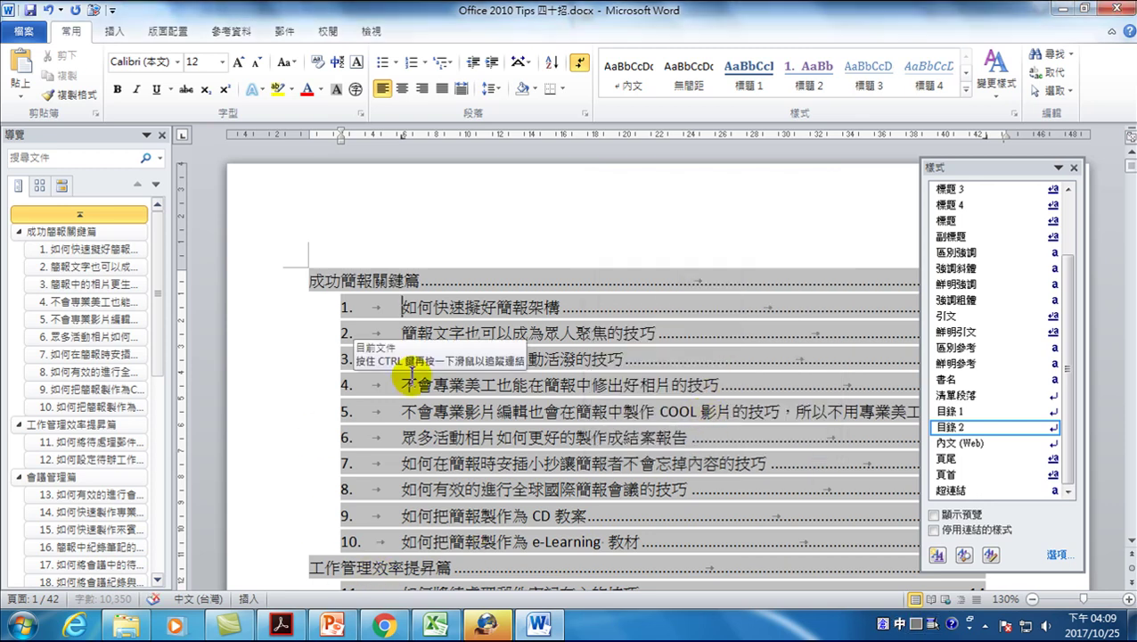
{"action": "key", "text": "ctrl+n"}
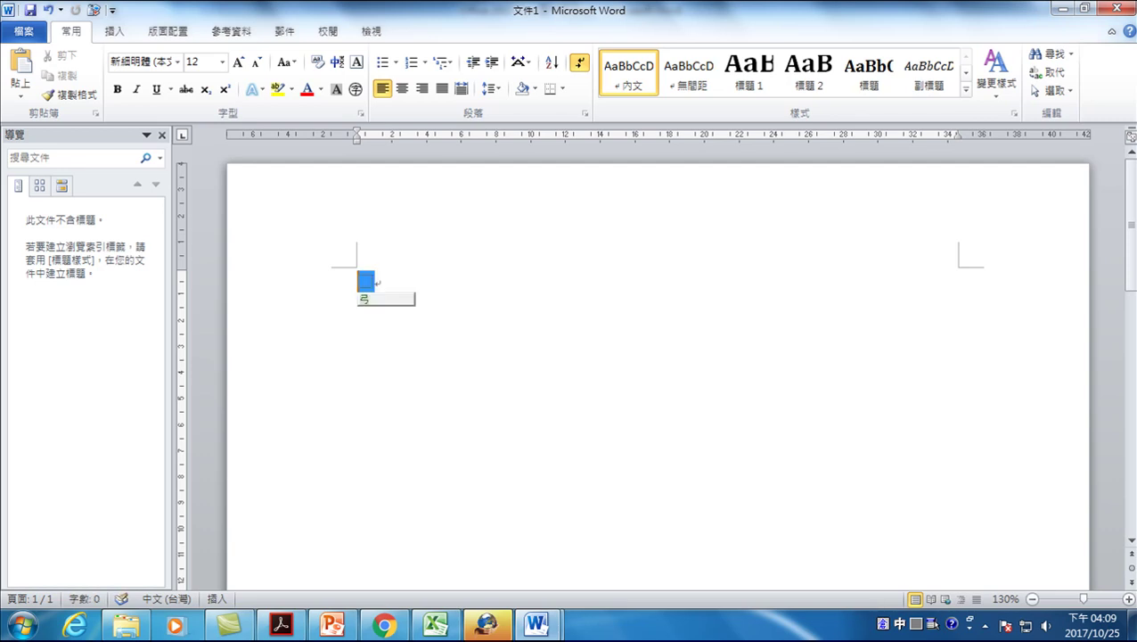
Step: Type the tab-separated heading row 上周名次, 本周名次, 歌名, 歌手
{"action": "type", "text": "上周名次"}
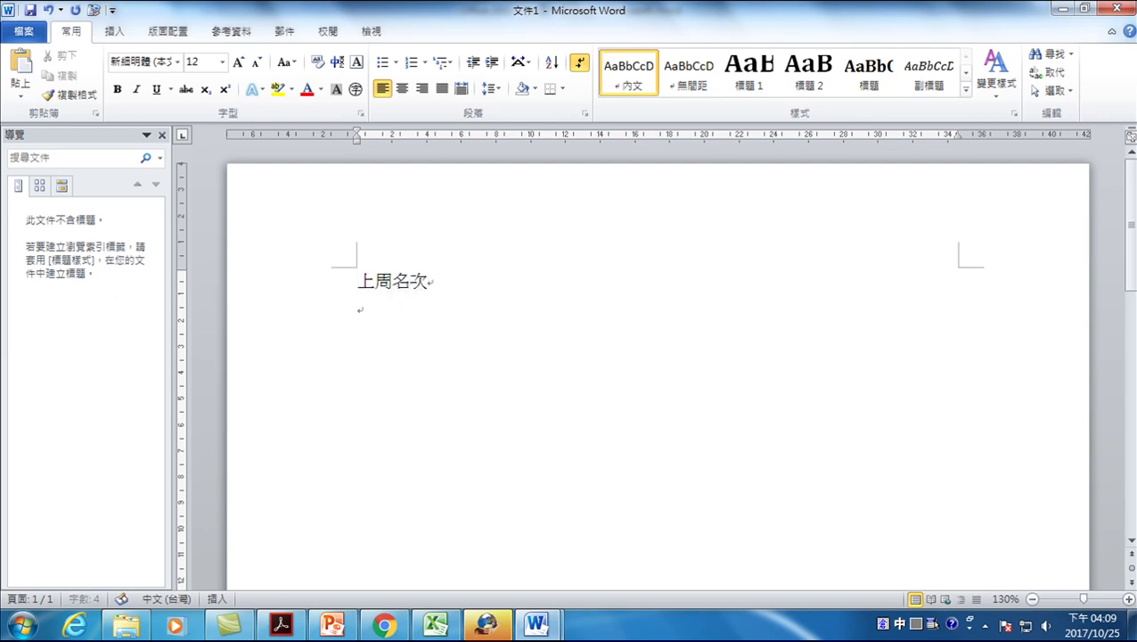
{"action": "key", "text": "Tab"}
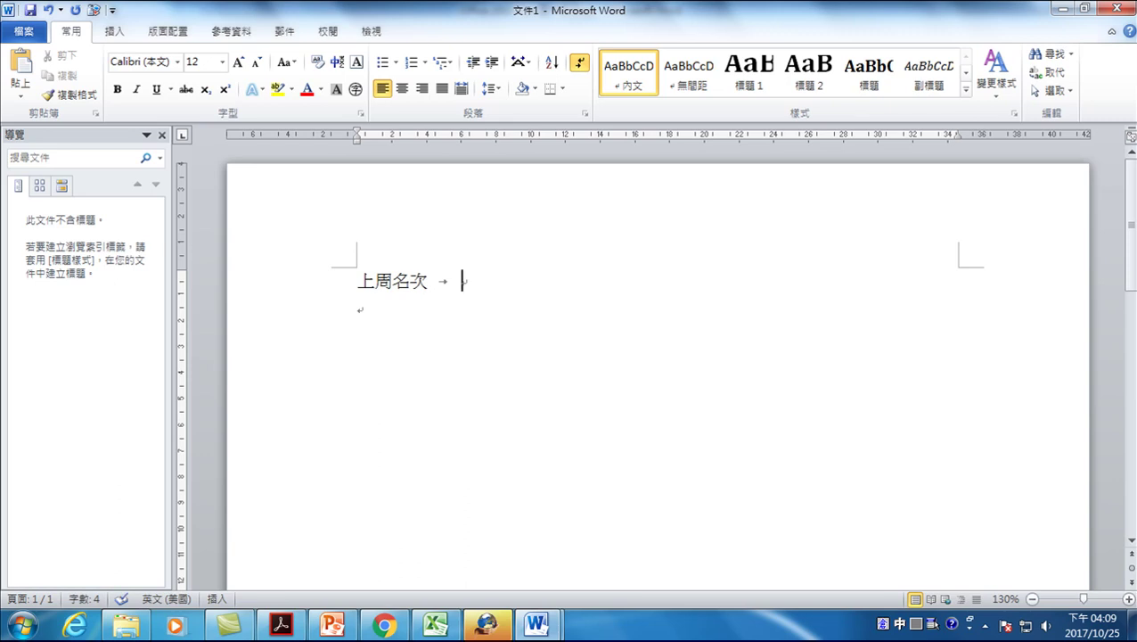
{"action": "type", "text": "本週"}
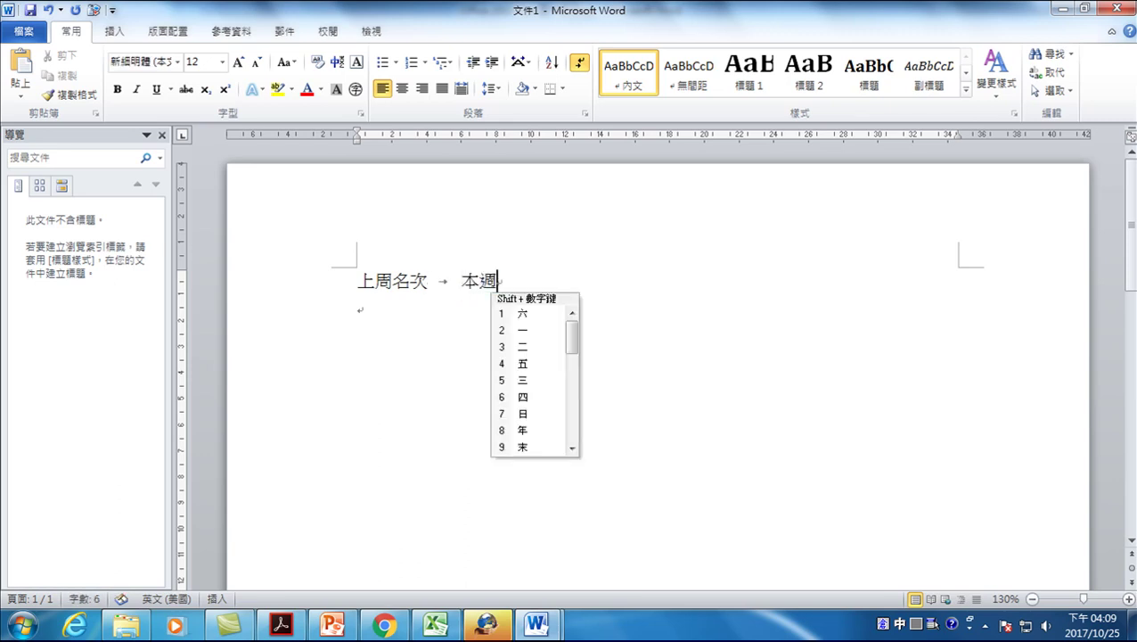
{"action": "type", "text": "名"}
{"action": "key", "text": "BackSpace"}
{"action": "key", "text": "BackSpace"}
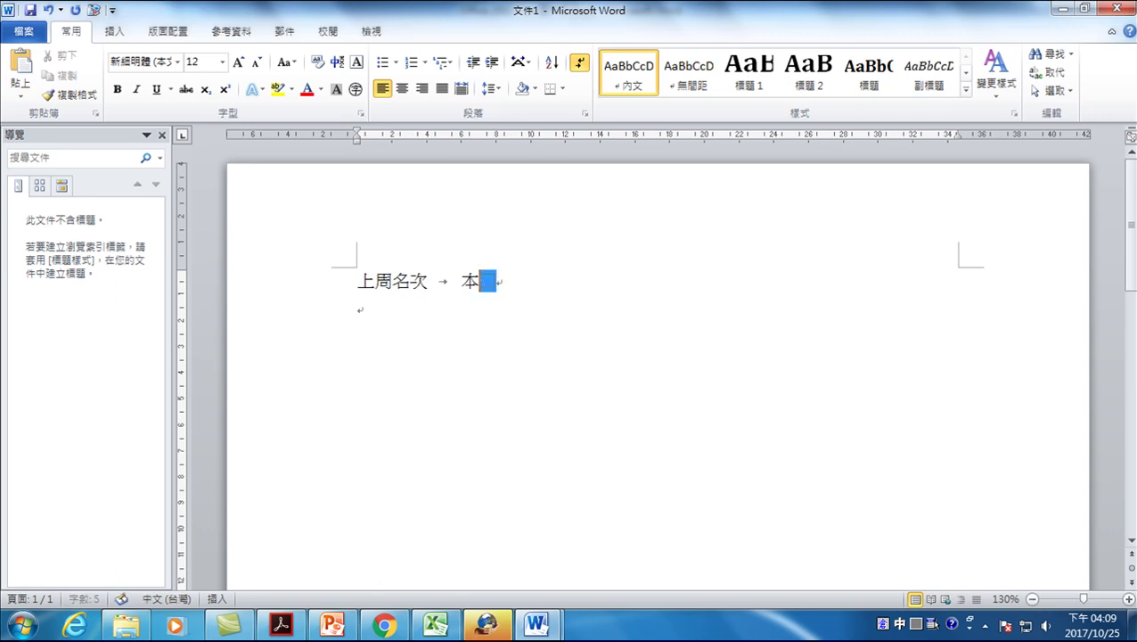
{"action": "type", "text": "周名次"}
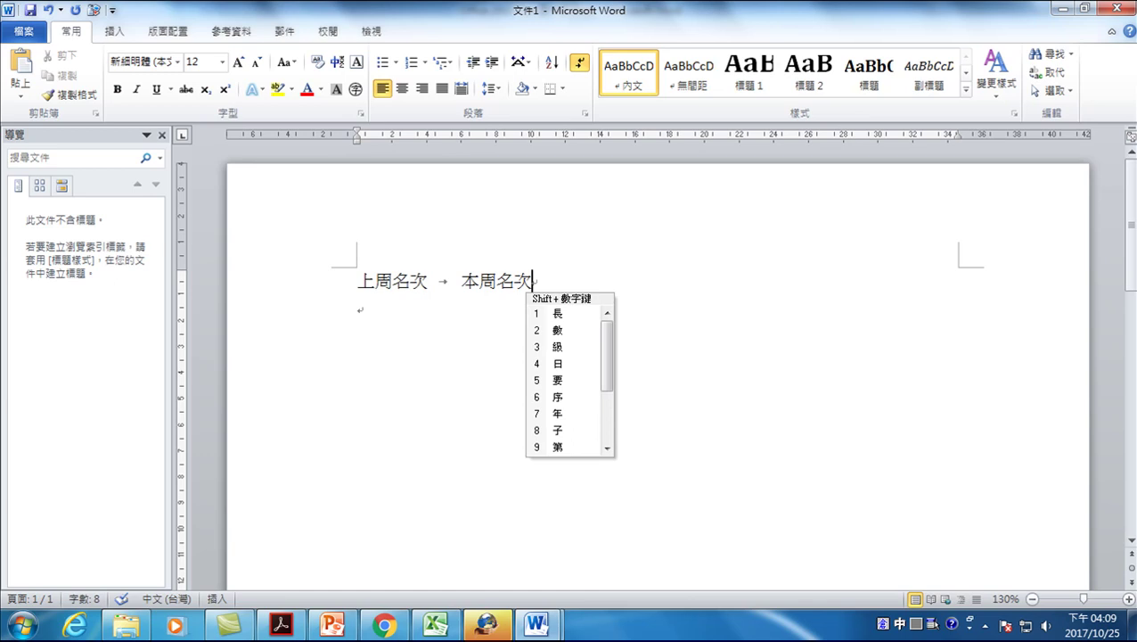
{"action": "key", "text": "BackSpace"}
{"action": "type", "text": "次"}
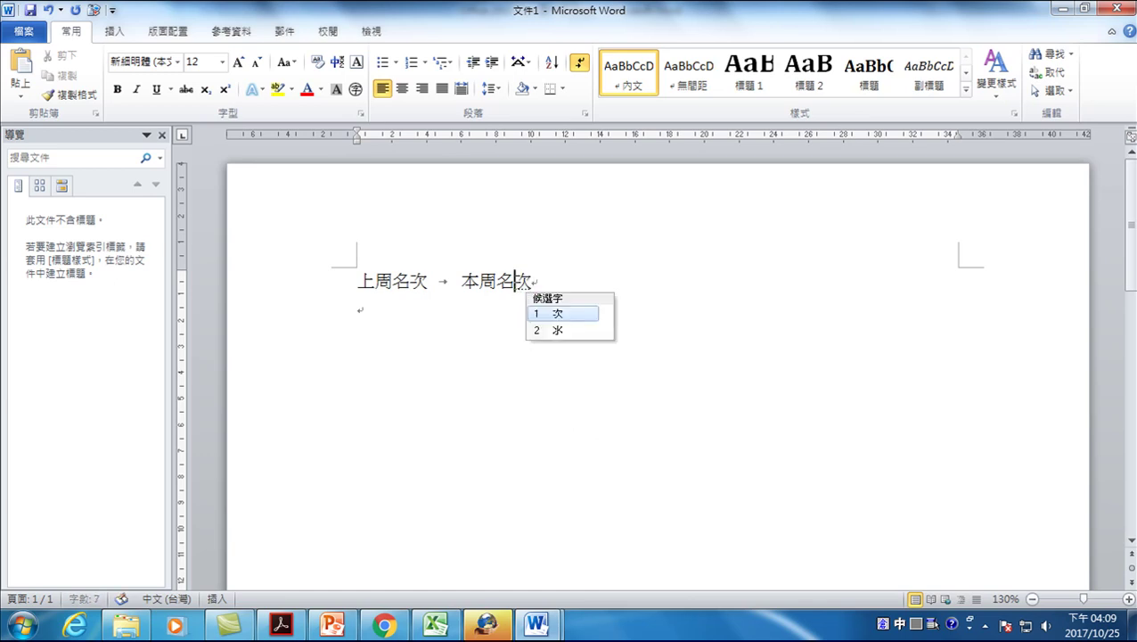
{"action": "key", "text": "Escape"}
{"action": "key", "text": "Tab"}
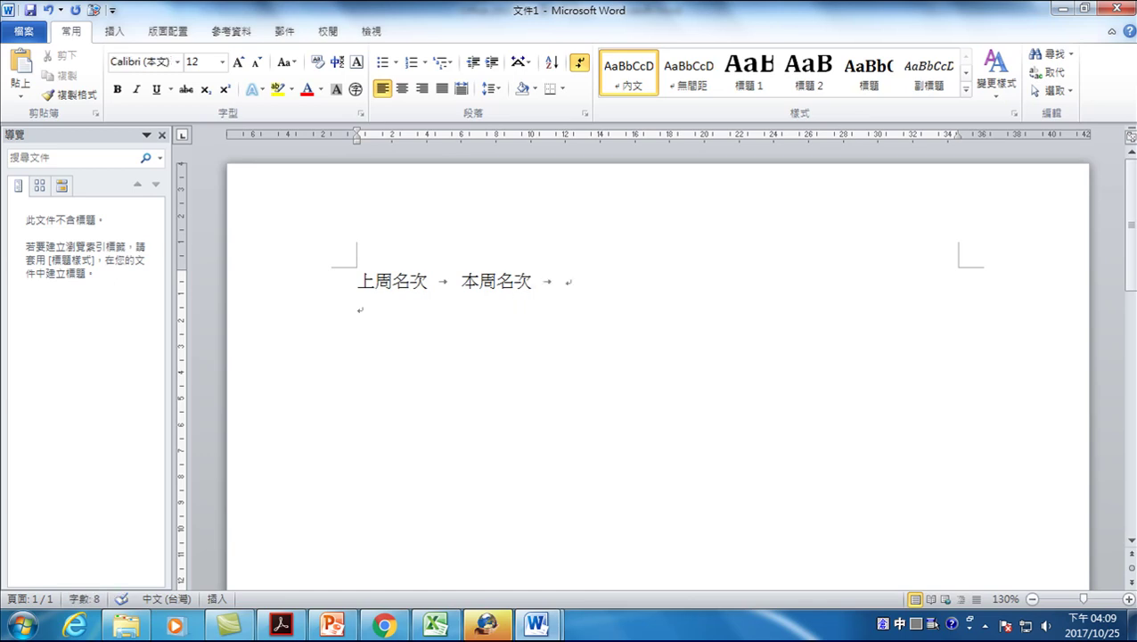
{"action": "type", "text": "歌3"}
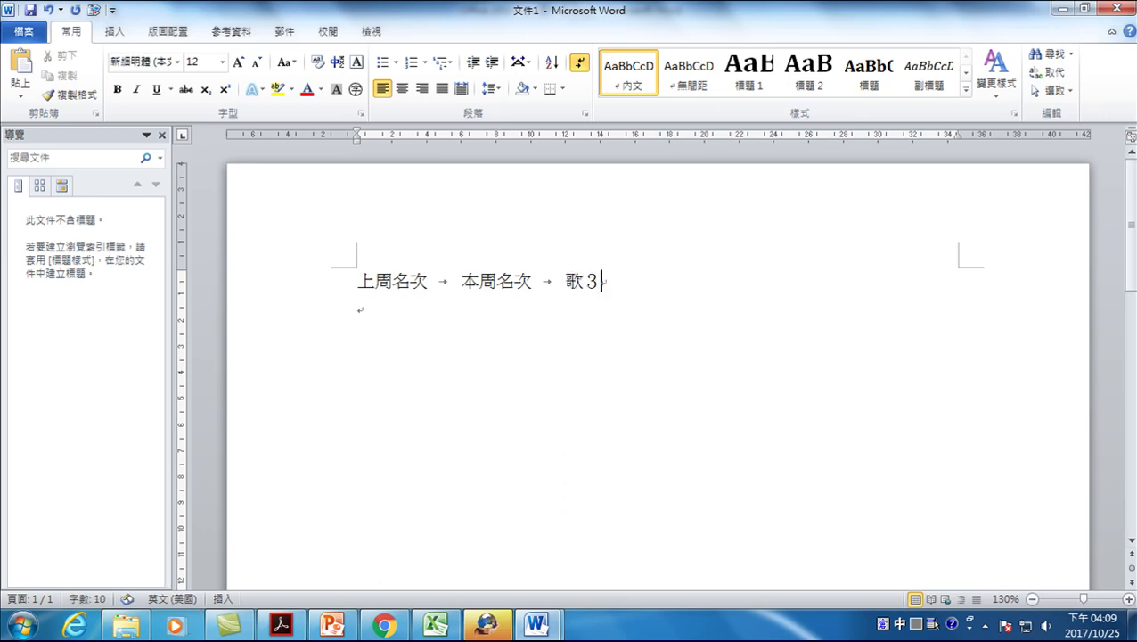
{"action": "key", "text": "BackSpace"}
{"action": "type", "text": "名"}
{"action": "key", "text": "Tab"}
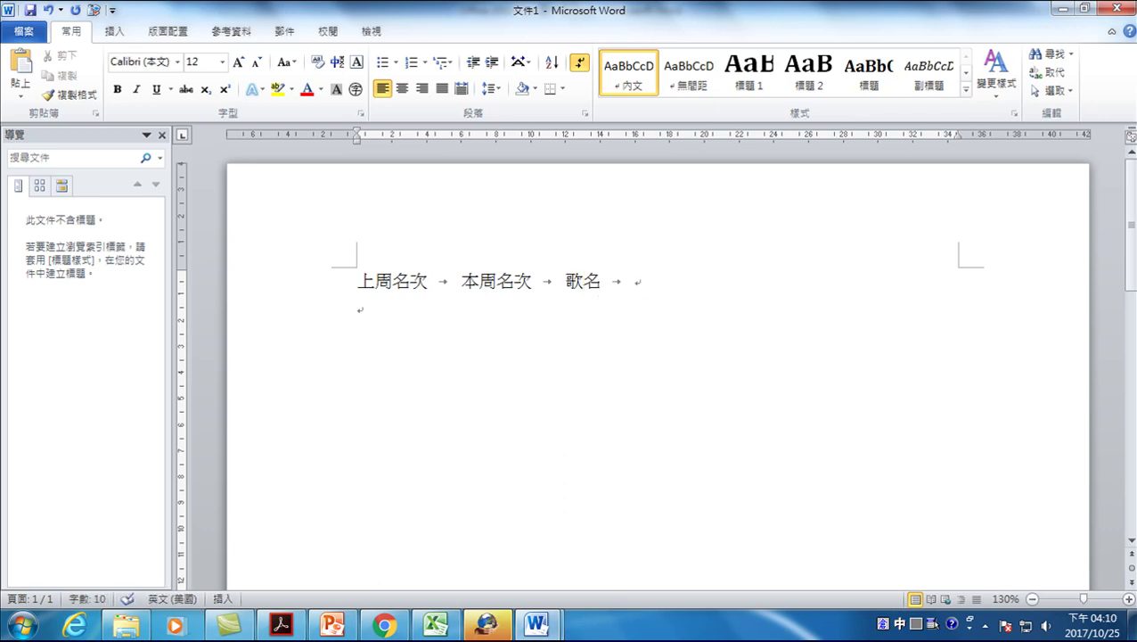
{"action": "type", "text": "歌手"}
{"action": "key", "text": "Return"}
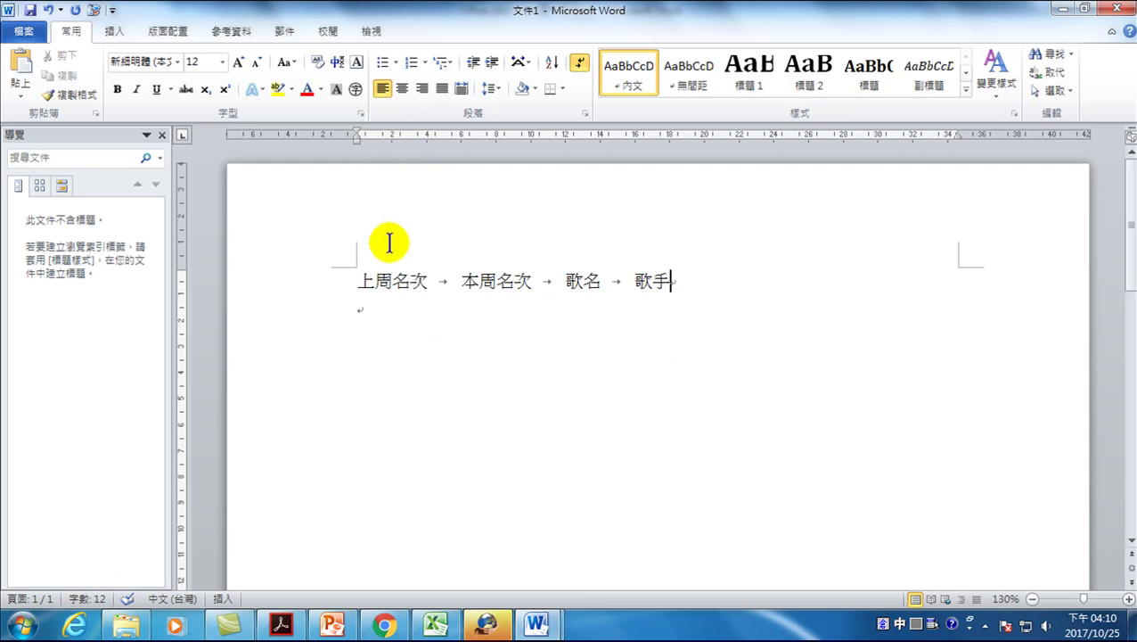
Step: Set left tab stops on the ruler at about 6, 20 and 30 characters
{"action": "left_click", "coordinate": [459, 134]}
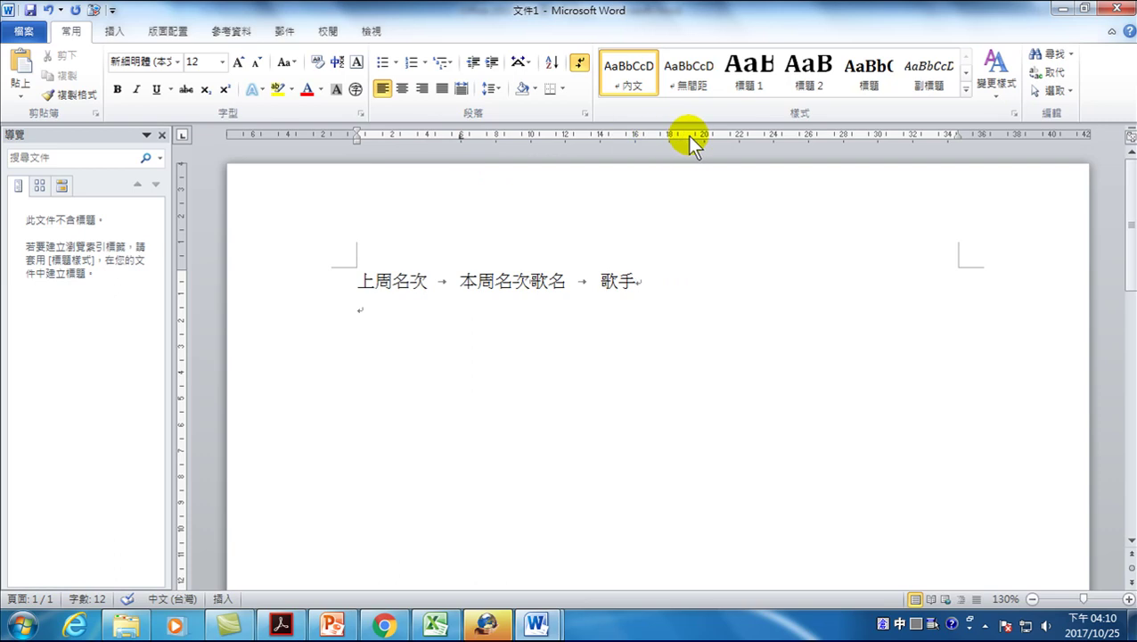
{"action": "left_click", "coordinate": [718, 136]}
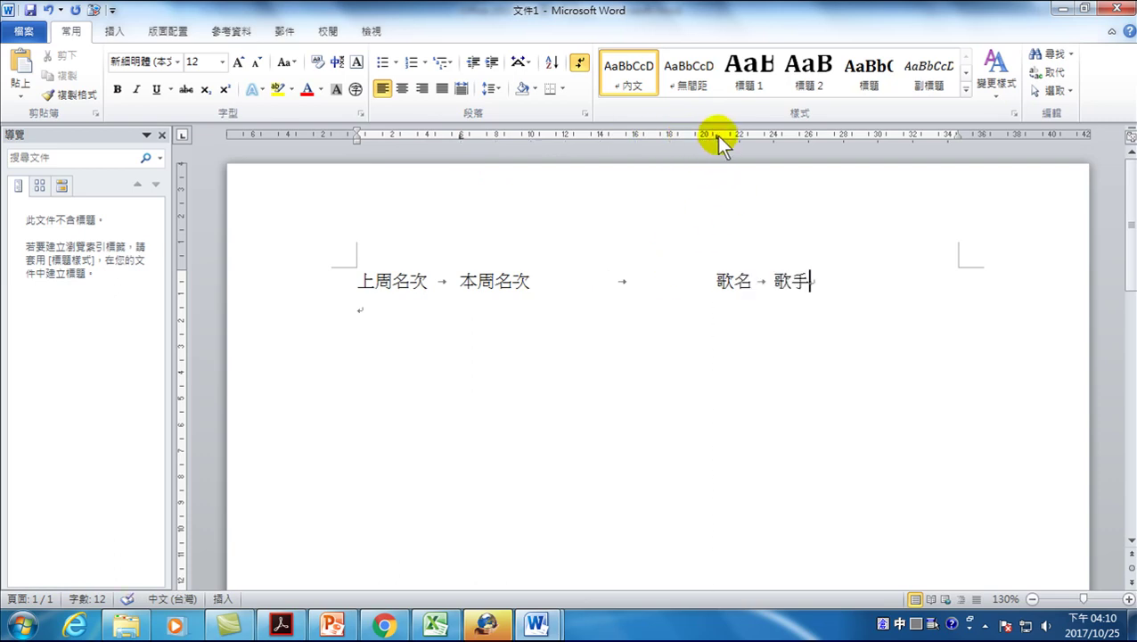
{"action": "left_click", "coordinate": [889, 136]}
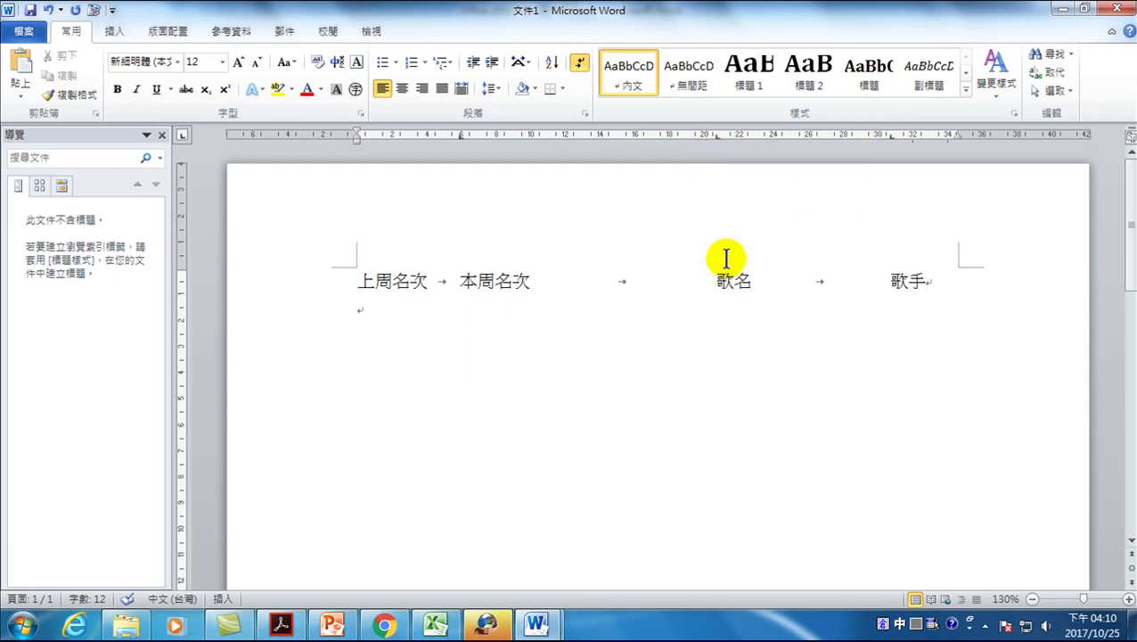
Step: Change the 20.68-character tab stop to centre (置中) alignment
{"action": "double_click", "coordinate": [716, 136]}
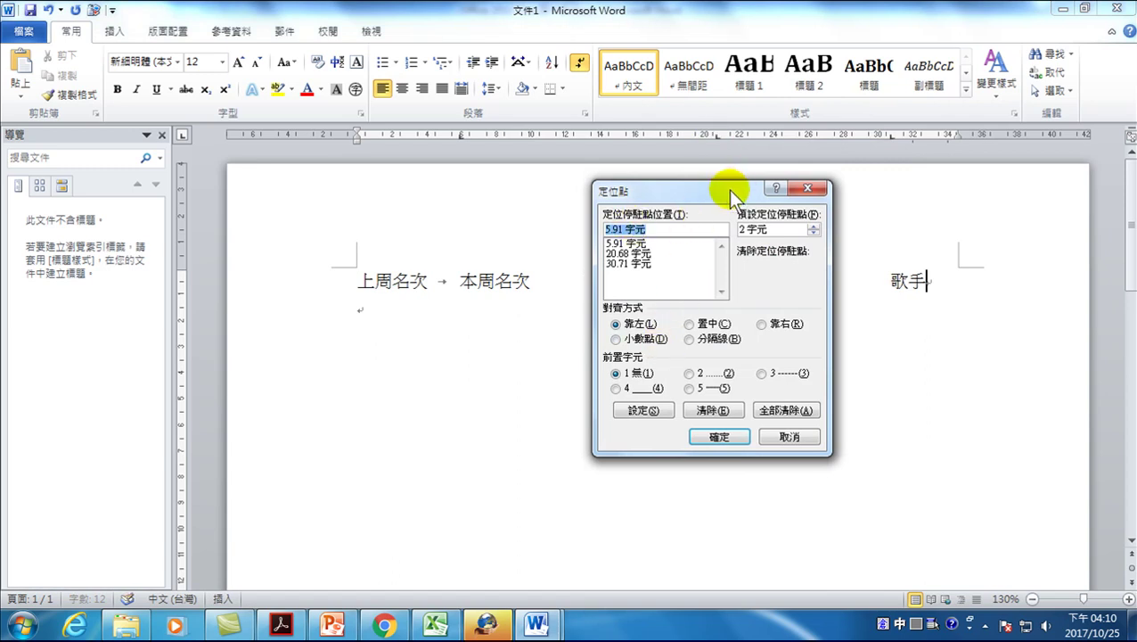
{"action": "left_click_drag", "start_coordinate": [732, 186], "coordinate": [735, 312]}
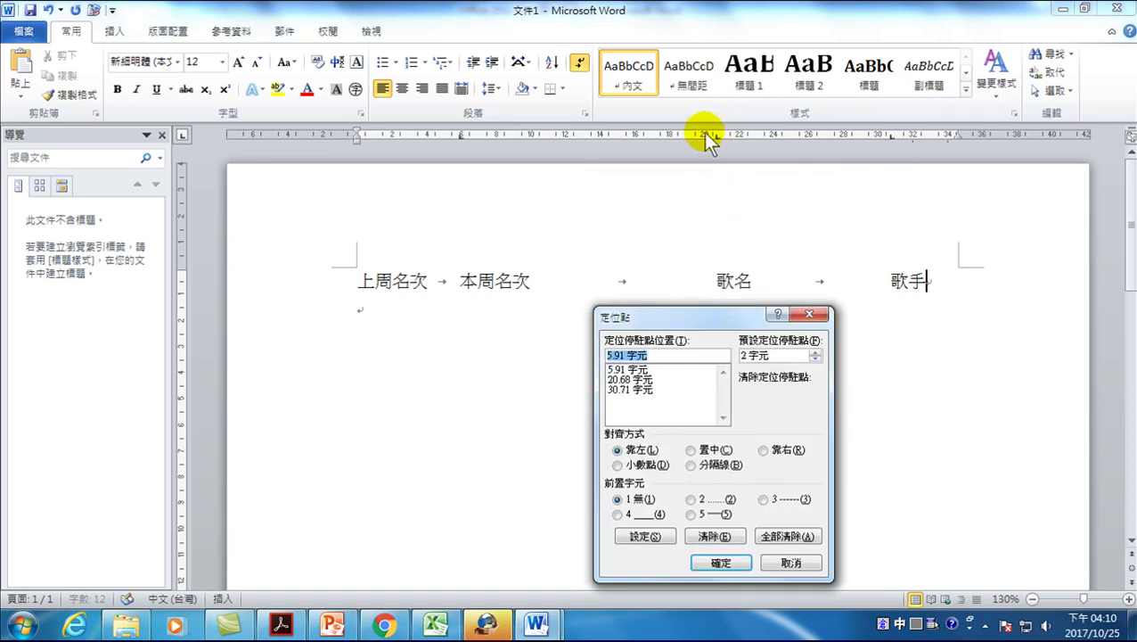
{"action": "left_click", "coordinate": [634, 380]}
{"action": "left_click", "coordinate": [692, 449]}
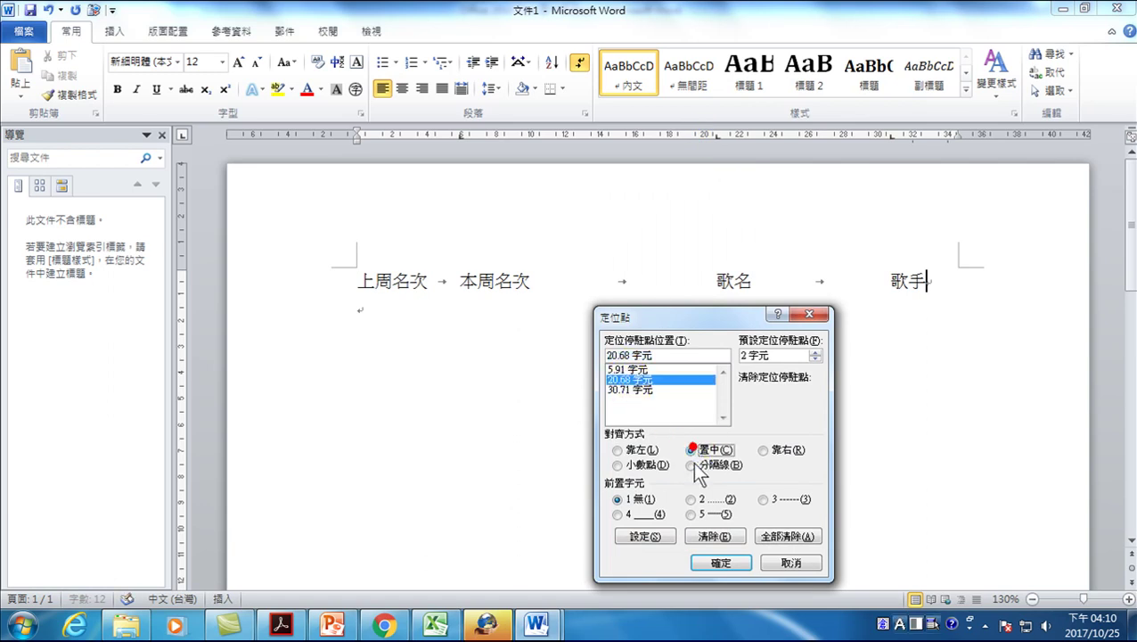
{"action": "left_click", "coordinate": [645, 535]}
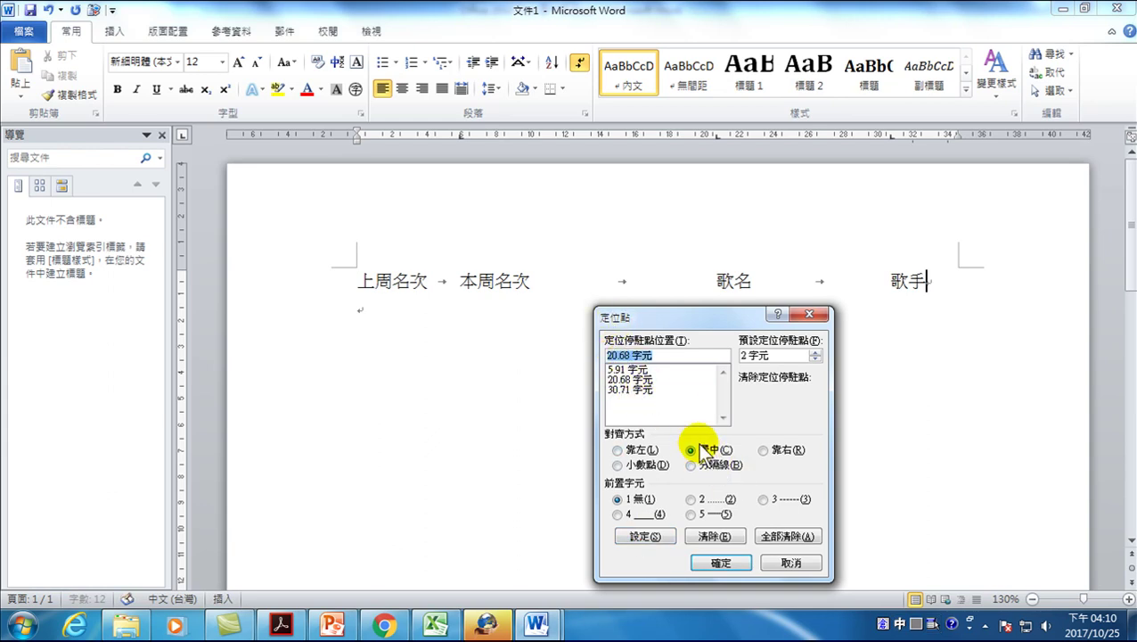
{"action": "left_click", "coordinate": [728, 564]}
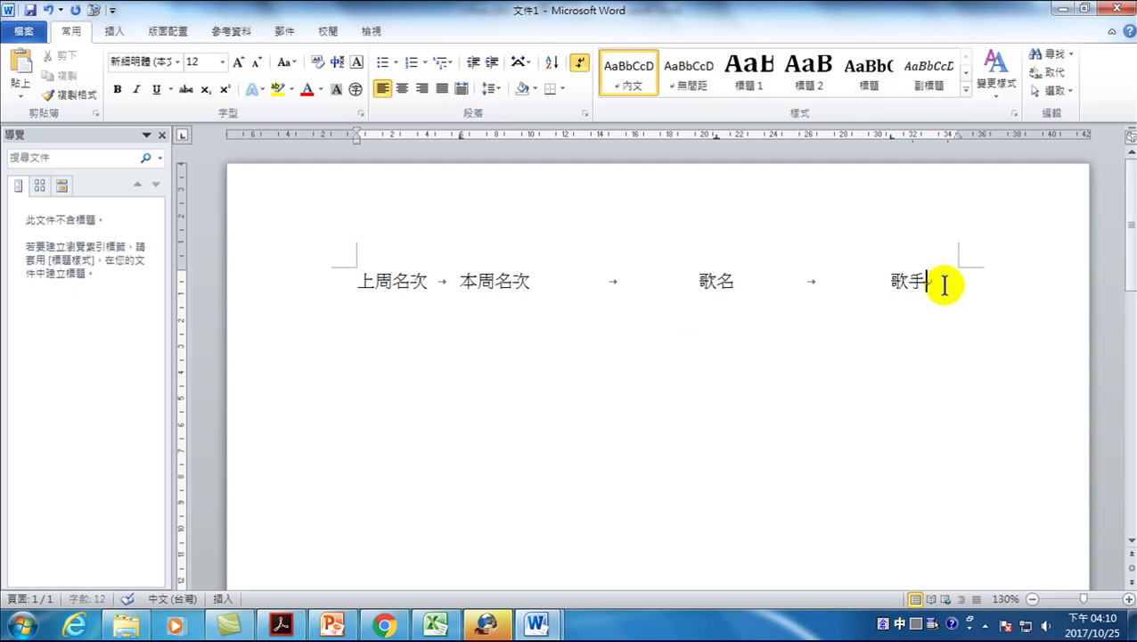
Step: Add a song row with ranks 1 and 1, title 千里之外, and the singer's name
{"action": "key", "text": "Return"}
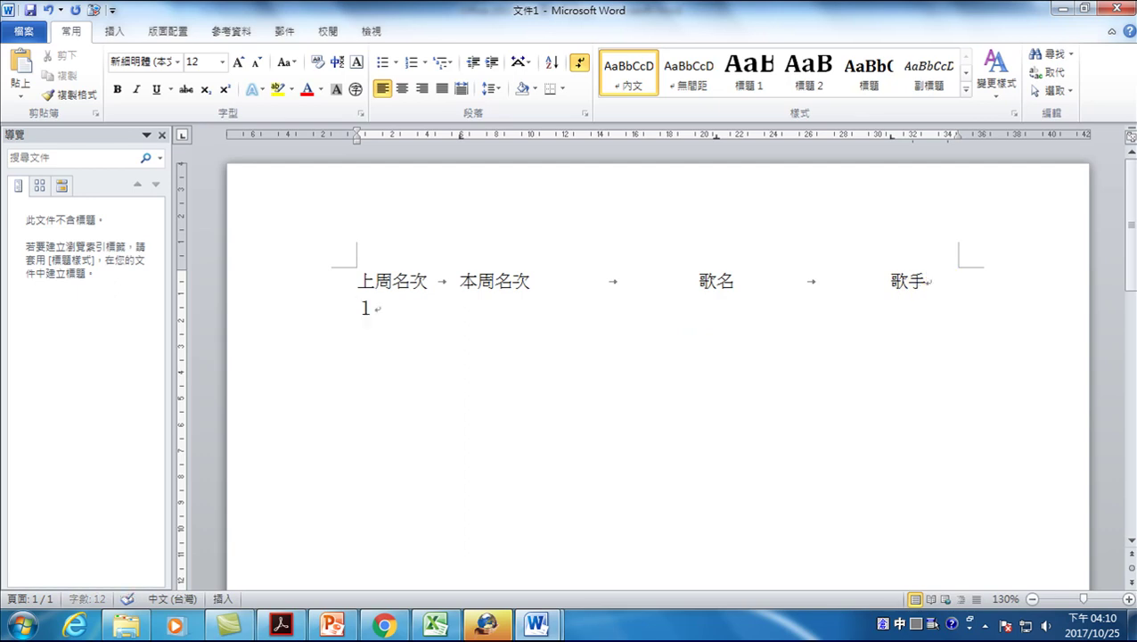
{"action": "key", "text": "Tab"}
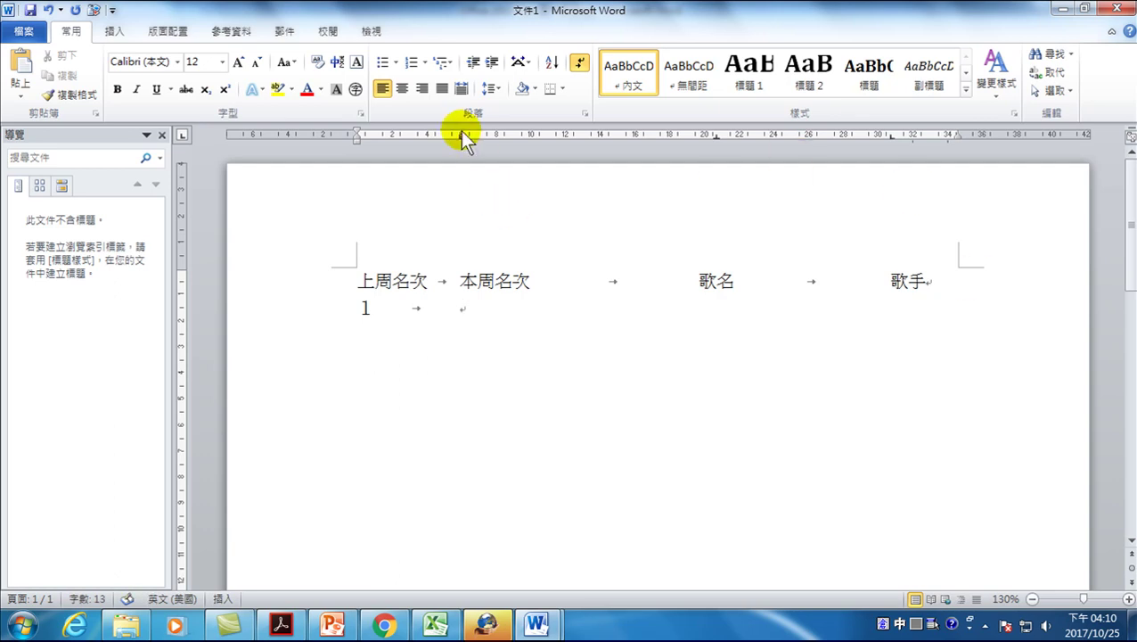
{"action": "type", "text": "1"}
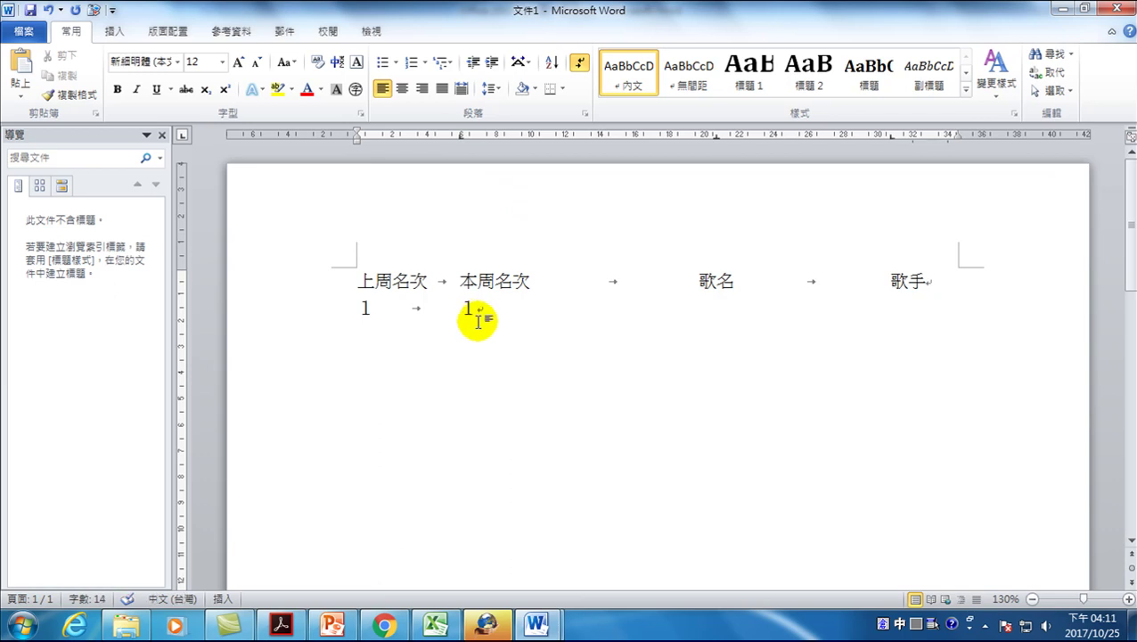
{"action": "key", "text": "Tab"}
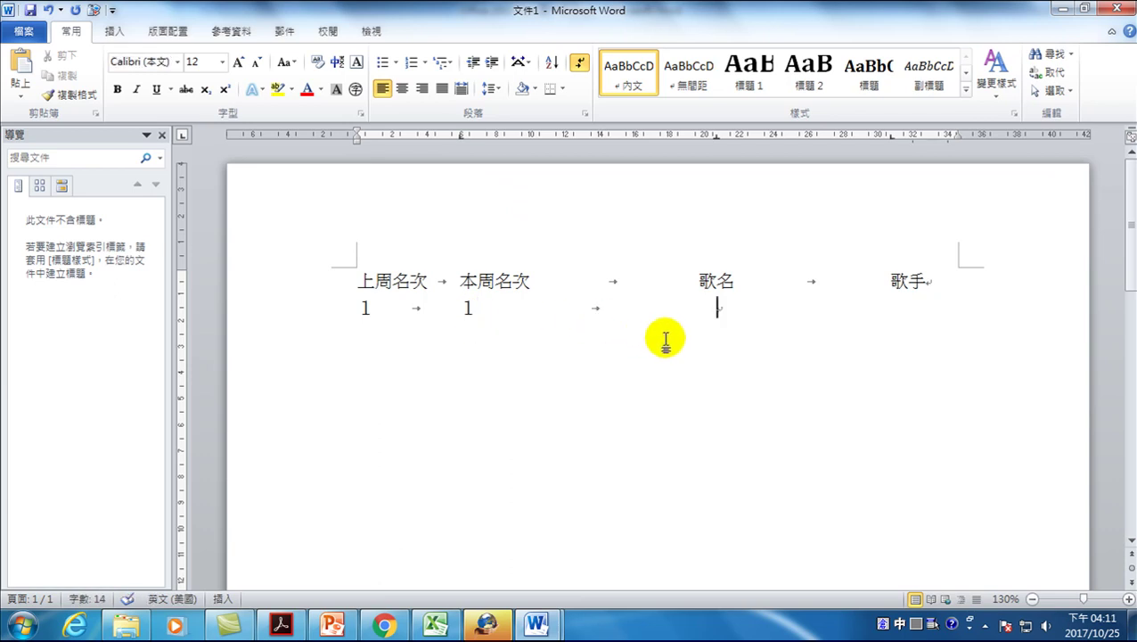
{"action": "type", "text": "千里之外"}
{"action": "key", "text": "Tab"}
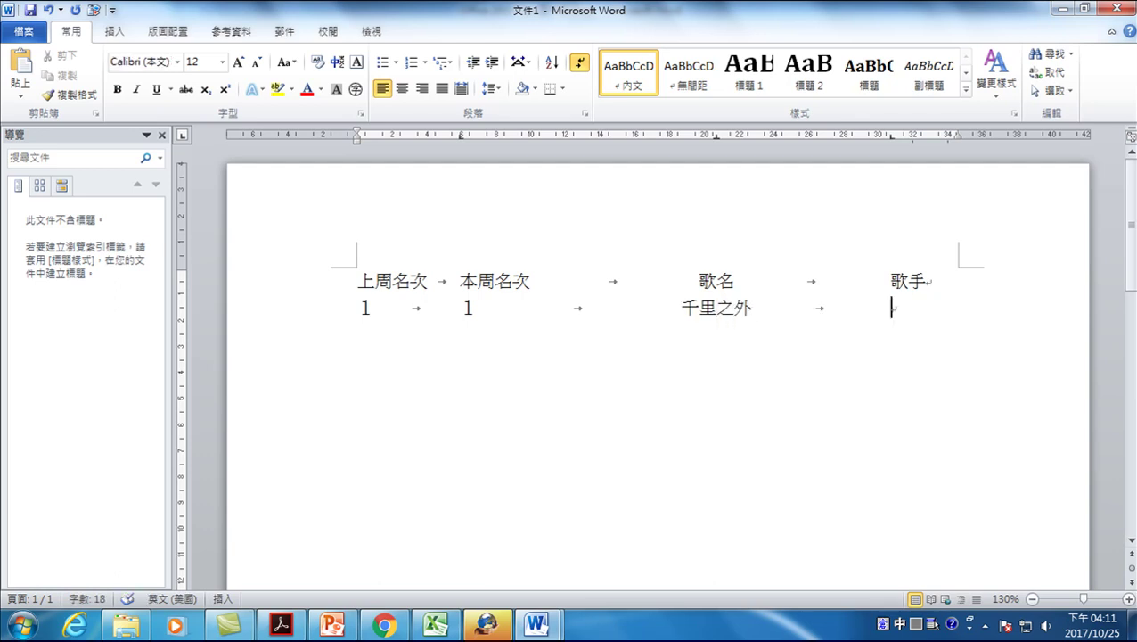
{"action": "type", "text": "lnc mgi 1eqmb"}
{"action": "key", "text": "BackSpace"}
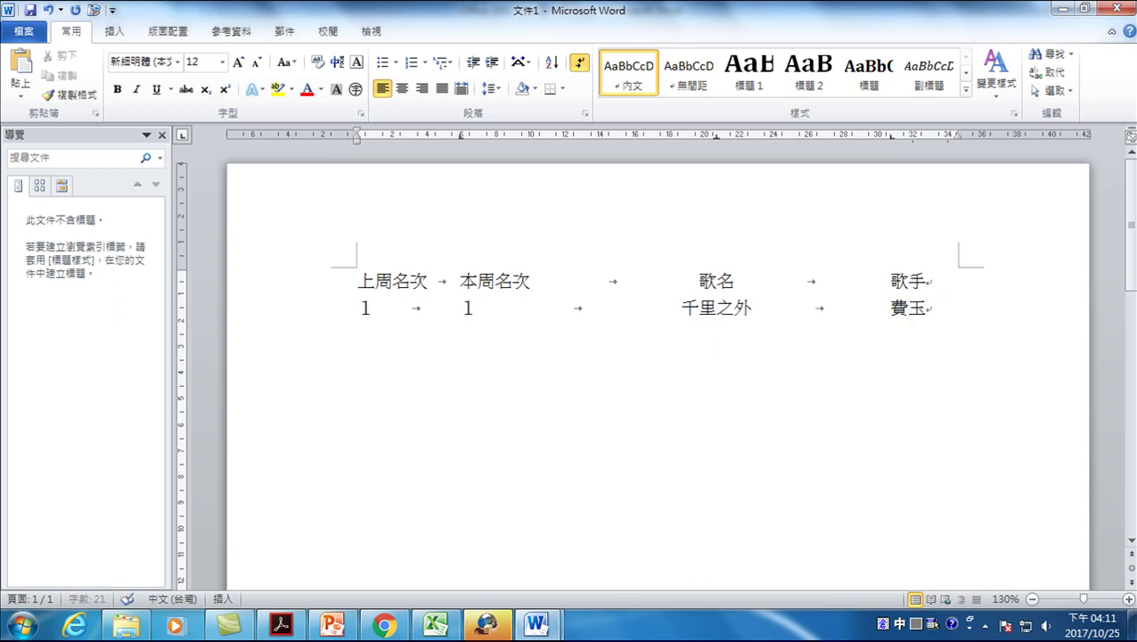
{"action": "type", "text": "eqmb"}
Step: Fill in ranks 2 and 2, title 七里香, and the singer's name under 歌手
{"action": "key", "text": "Tab"}
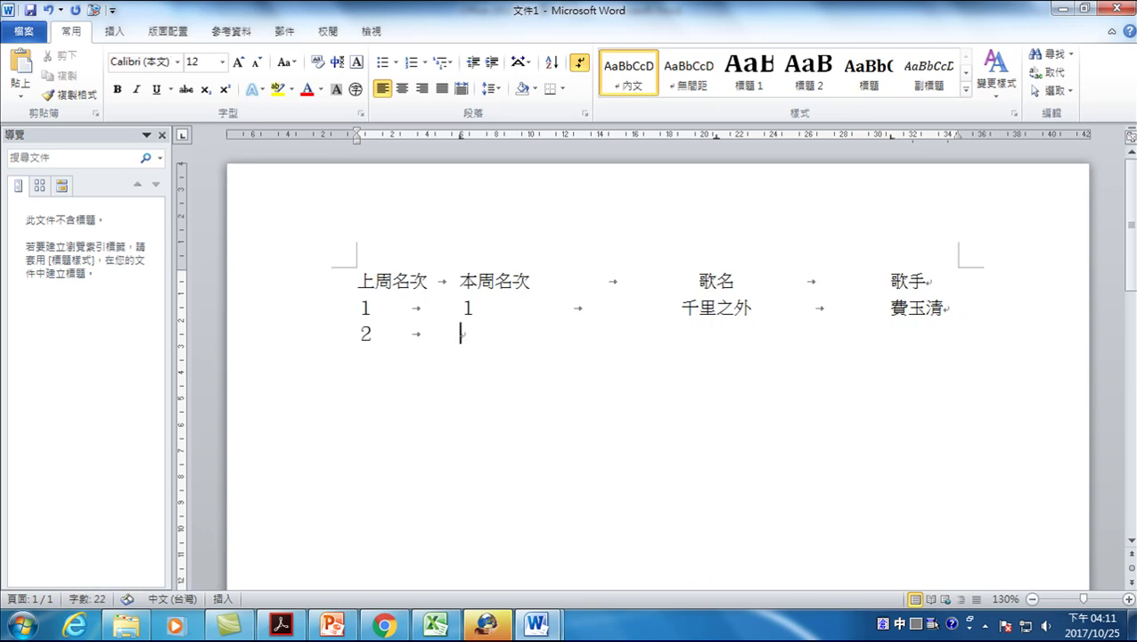
{"action": "type", "text": "2"}
{"action": "key", "text": "Tab"}
{"action": "type", "text": "七里v"}
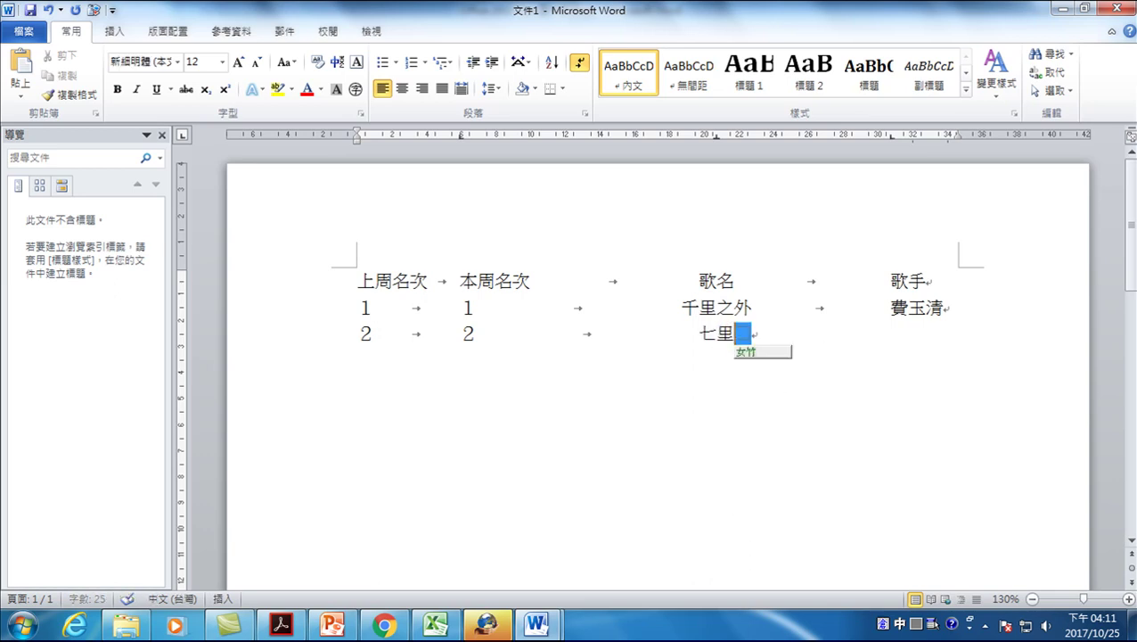
{"action": "key", "text": "space"}
{"action": "key", "text": "Escape"}
{"action": "type", "text": "香"}
{"action": "key", "text": "Escape"}
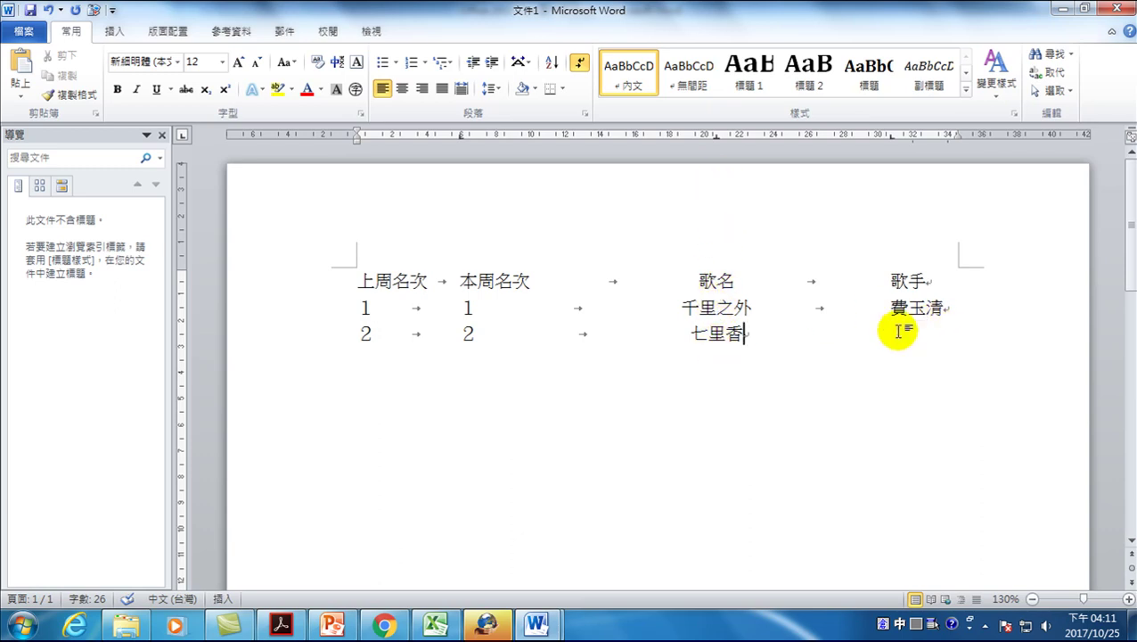
{"action": "double_click", "coordinate": [855, 336]}
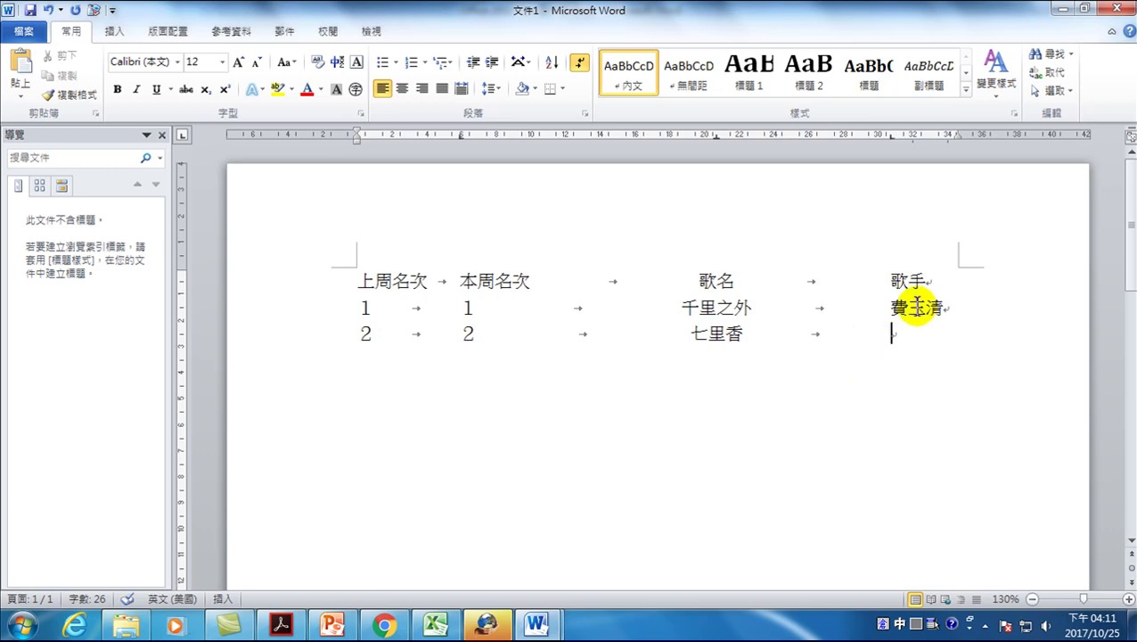
{"action": "type", "text": "周杰倫"}
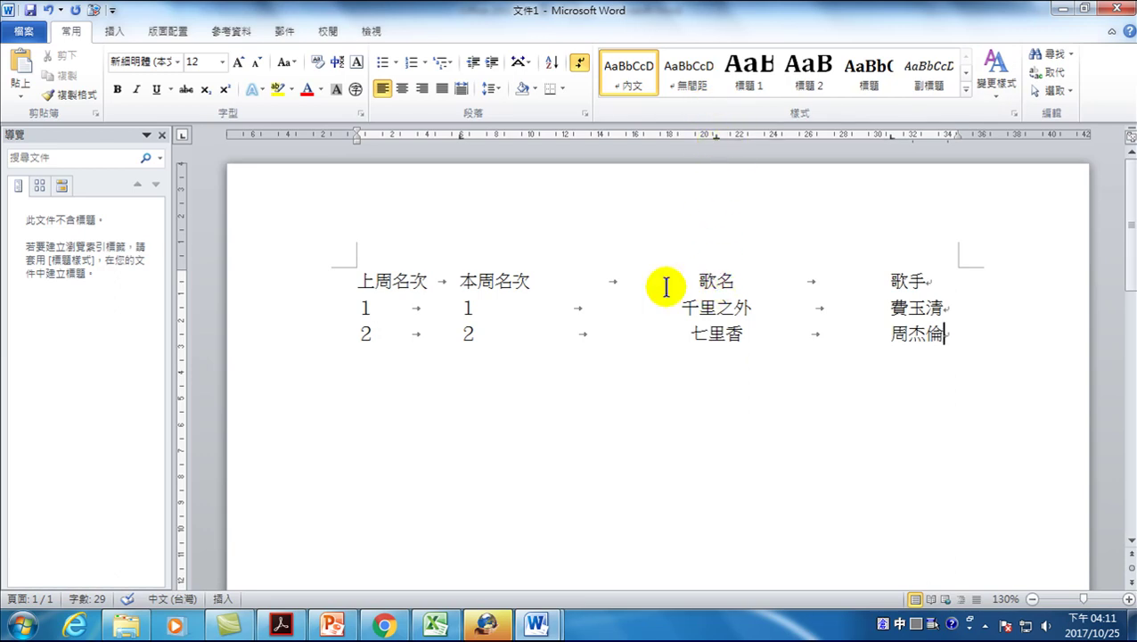
Step: Add dotted leader 2 to the centred 20.68-character tab stop
{"action": "double_click", "coordinate": [715, 137]}
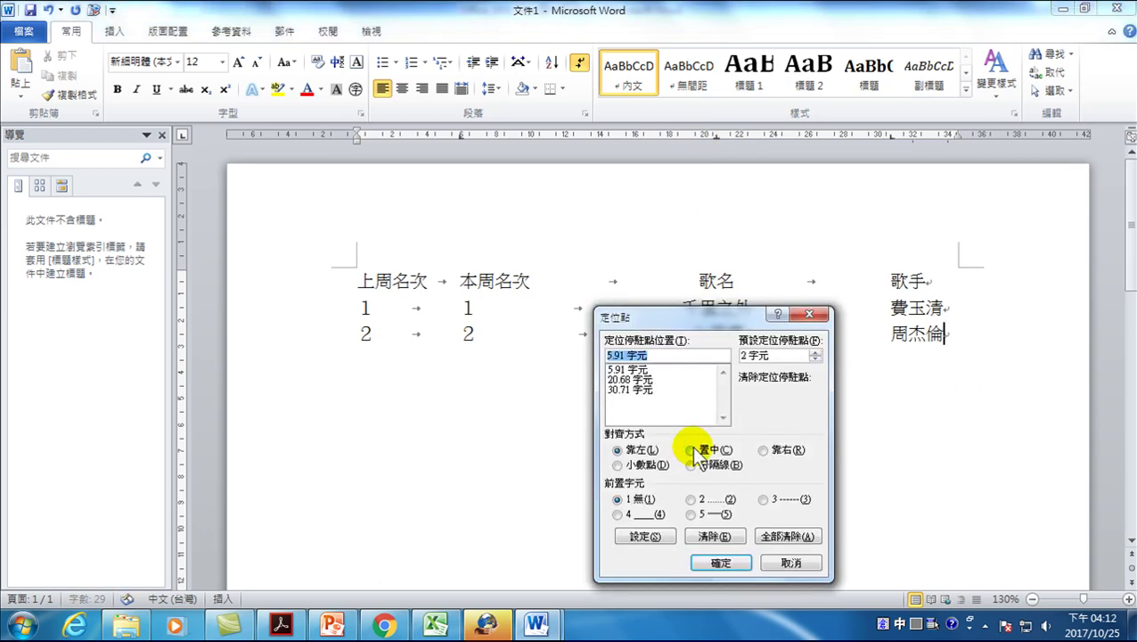
{"action": "left_click", "coordinate": [629, 378]}
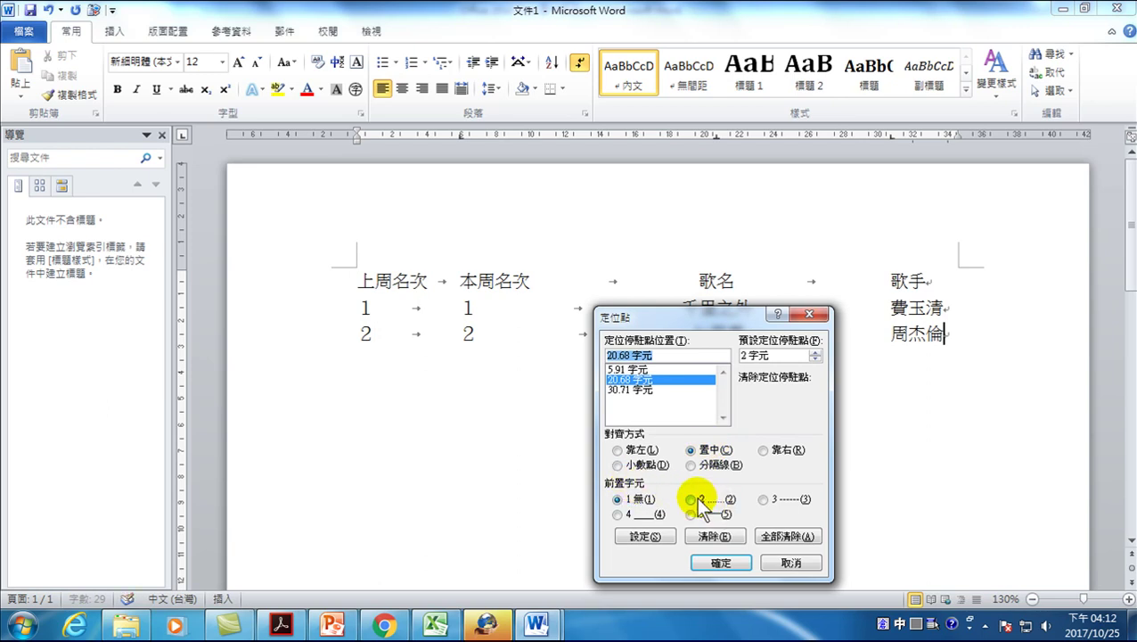
{"action": "left_click", "coordinate": [691, 499]}
{"action": "left_click", "coordinate": [655, 537]}
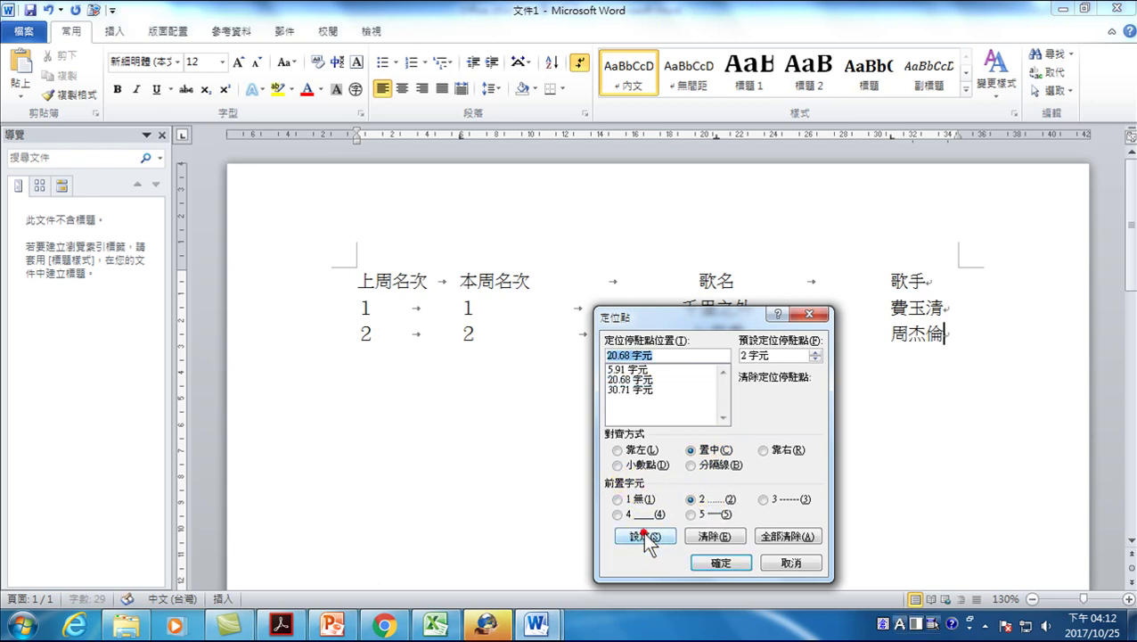
{"action": "left_click", "coordinate": [720, 562]}
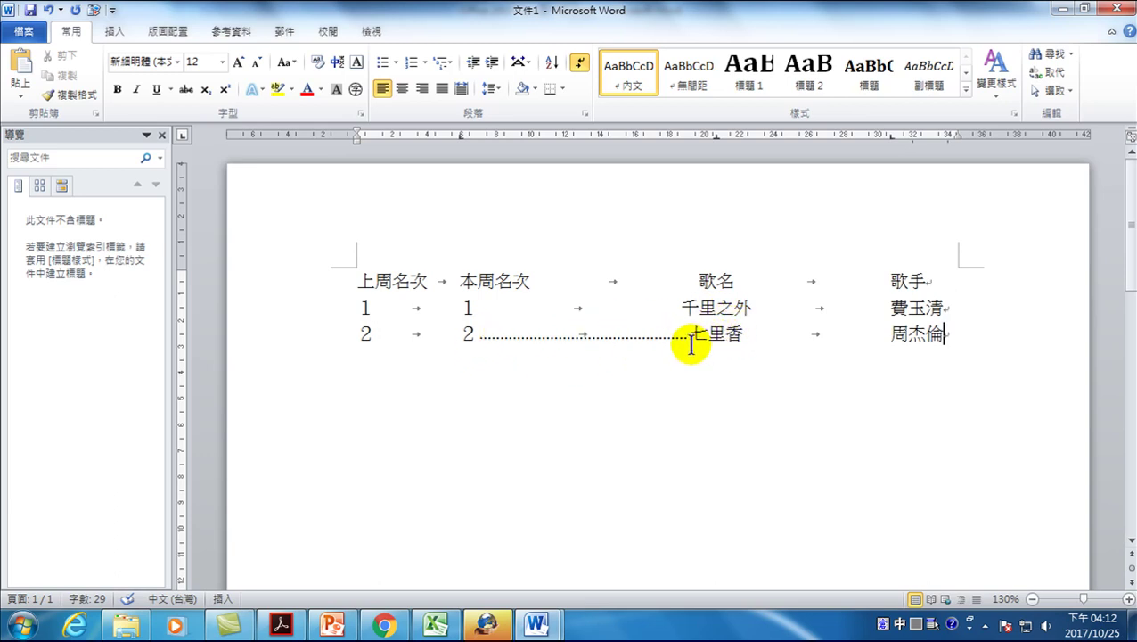
Step: Give row 2's 30.71-character tab stop a dotted leader (......) so dots run from 七里香 to 周杰倫
{"action": "left_click", "coordinate": [723, 332]}
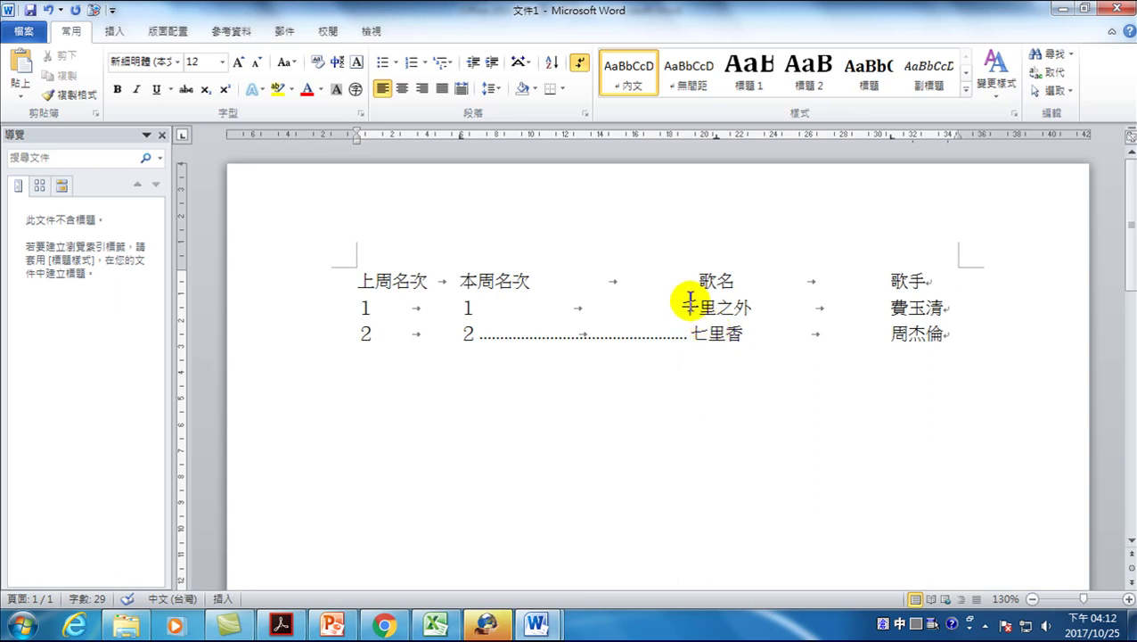
{"action": "double_click", "coordinate": [717, 135]}
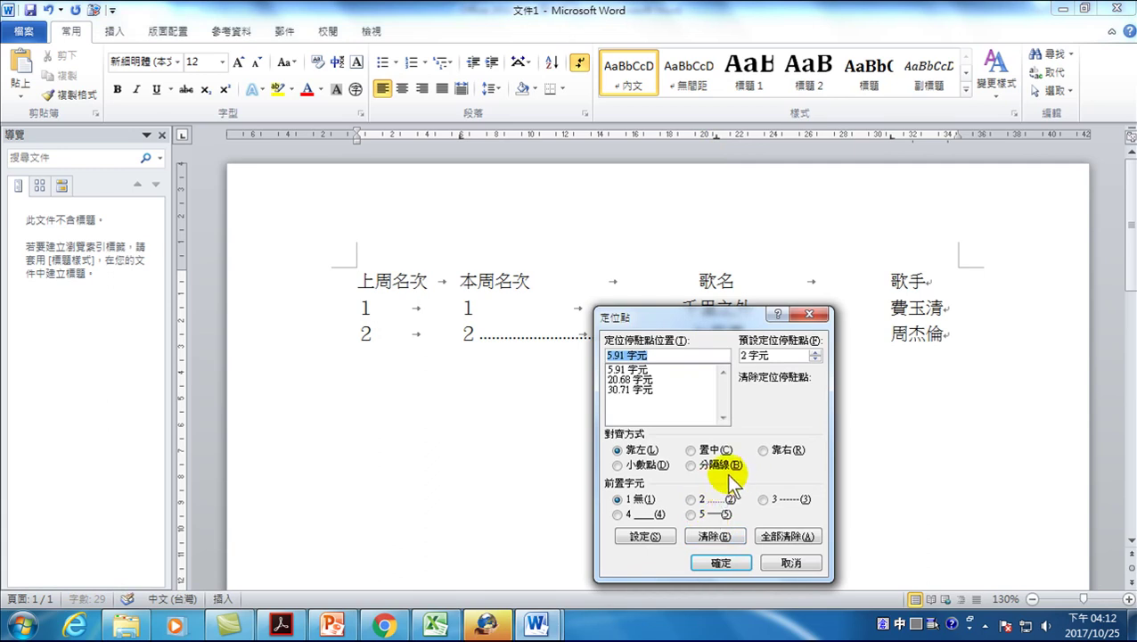
{"action": "left_click_drag", "start_coordinate": [723, 313], "coordinate": [605, 342]}
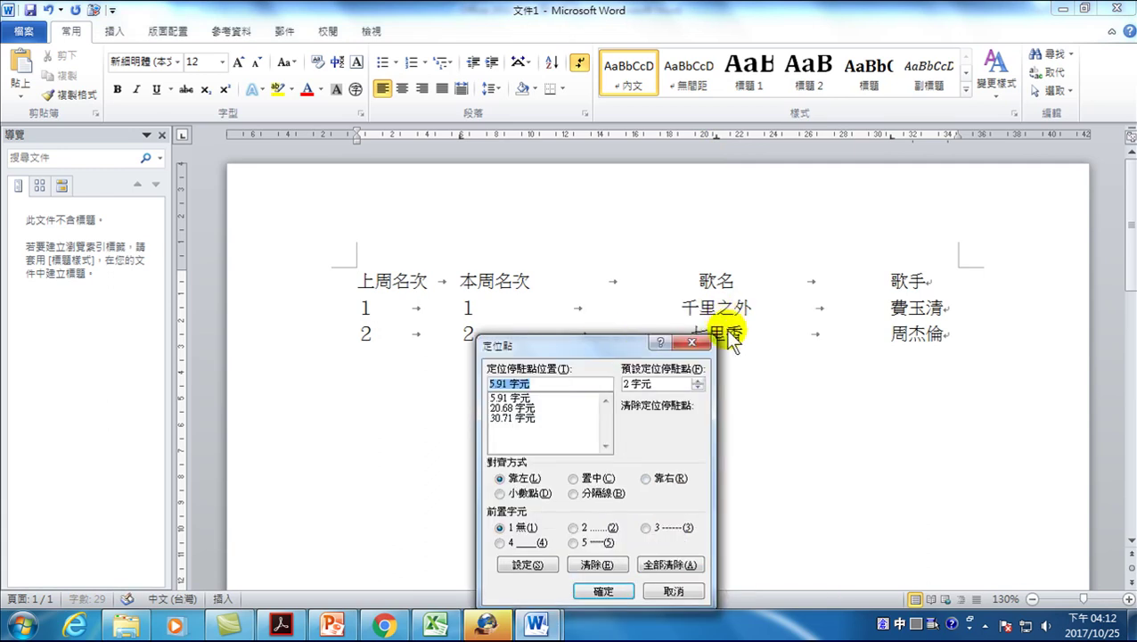
{"action": "left_click_drag", "start_coordinate": [623, 342], "coordinate": [668, 268]}
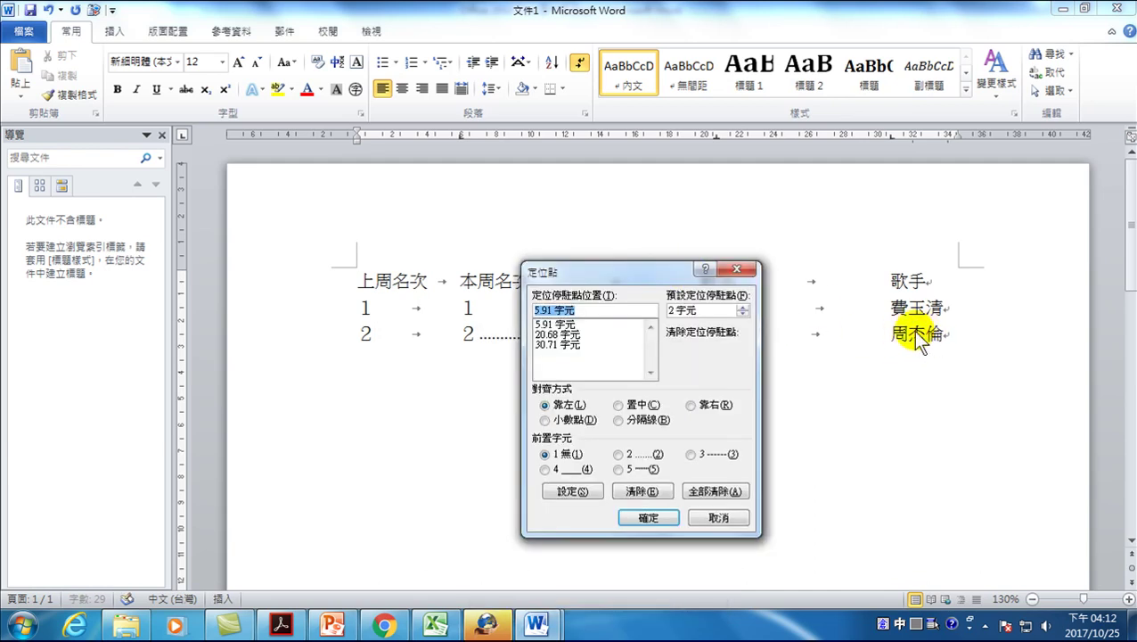
{"action": "left_click", "coordinate": [559, 344]}
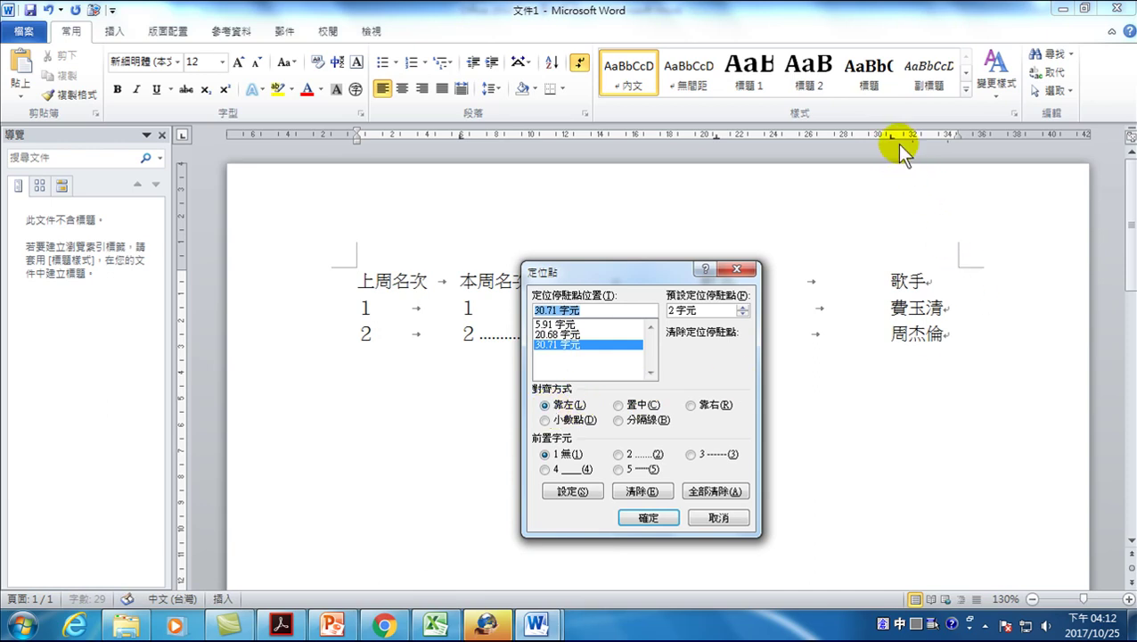
{"action": "left_click", "coordinate": [618, 455]}
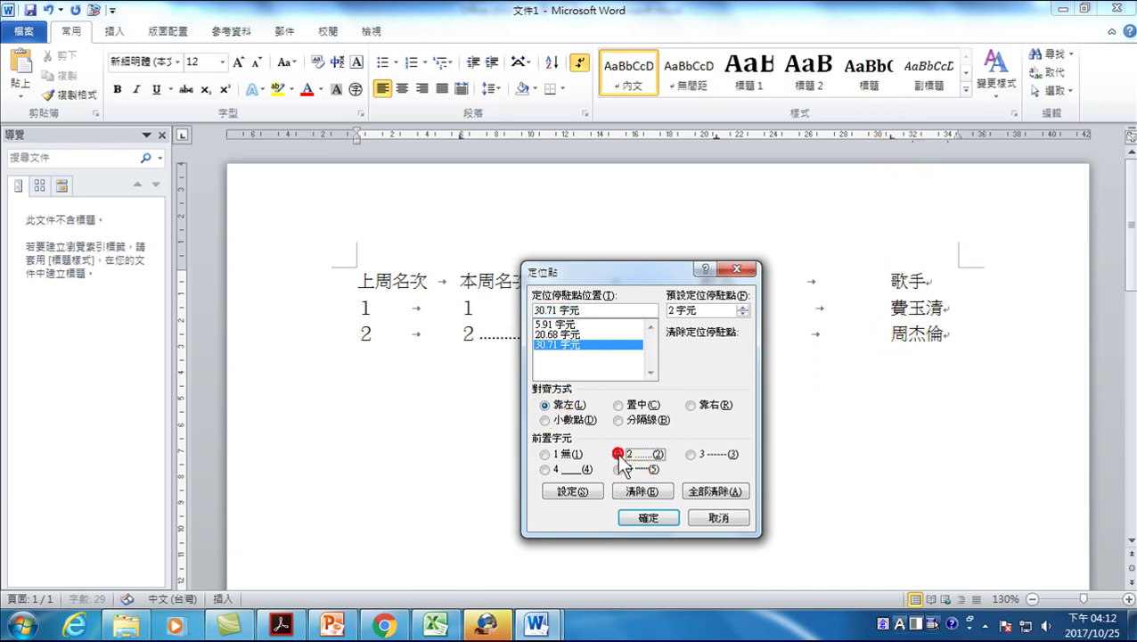
{"action": "left_click", "coordinate": [580, 490]}
{"action": "left_click", "coordinate": [646, 517]}
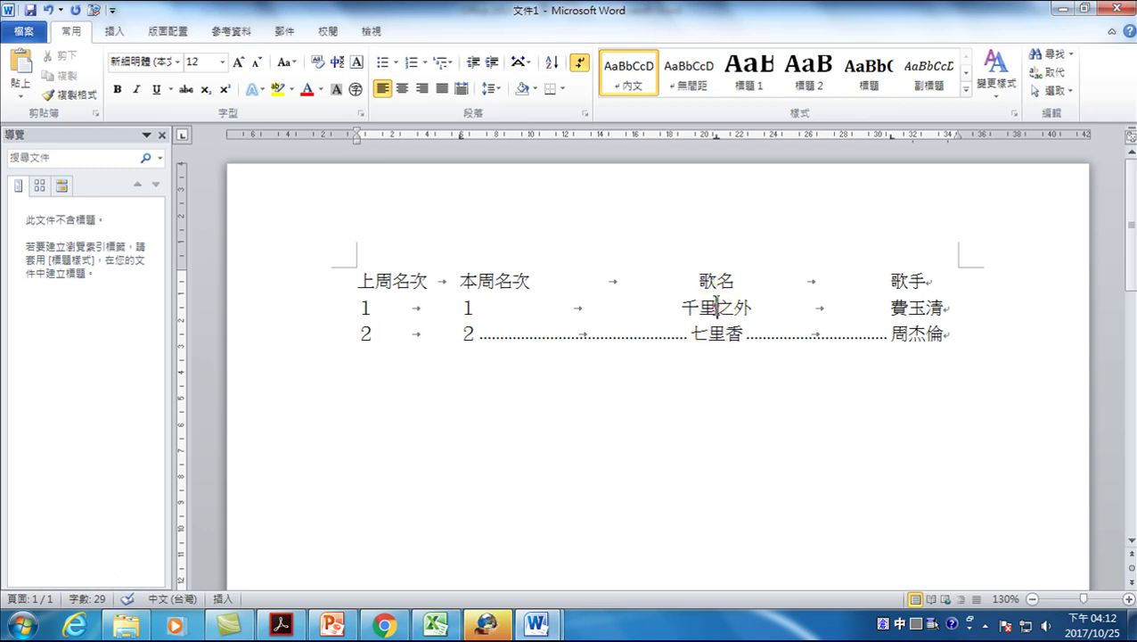
Step: Apply dashed leader 3 (------) to row 1's centred 20.68-character tab stop
{"action": "double_click", "coordinate": [715, 136]}
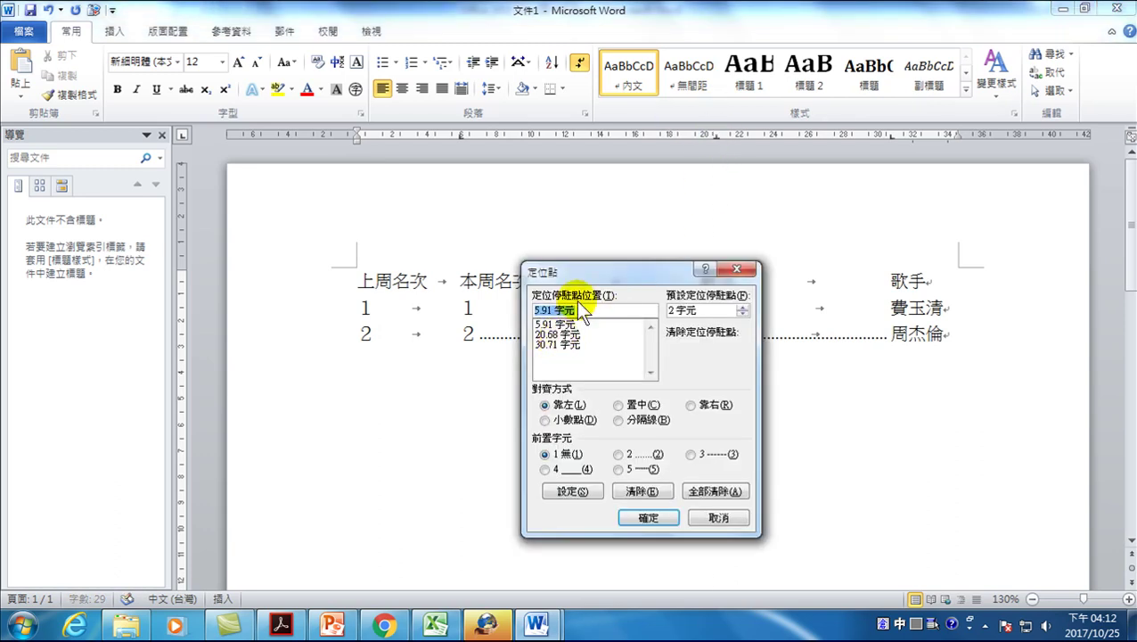
{"action": "left_click_drag", "start_coordinate": [612, 270], "coordinate": [656, 377]}
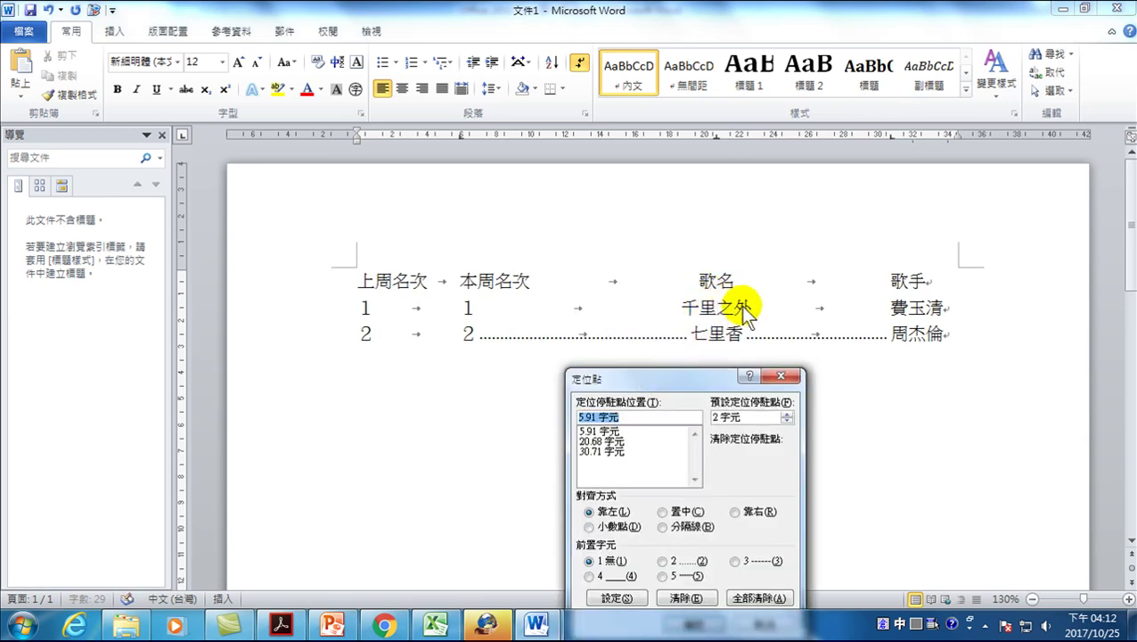
{"action": "left_click", "coordinate": [603, 441]}
{"action": "left_click_drag", "start_coordinate": [665, 379], "coordinate": [655, 342]}
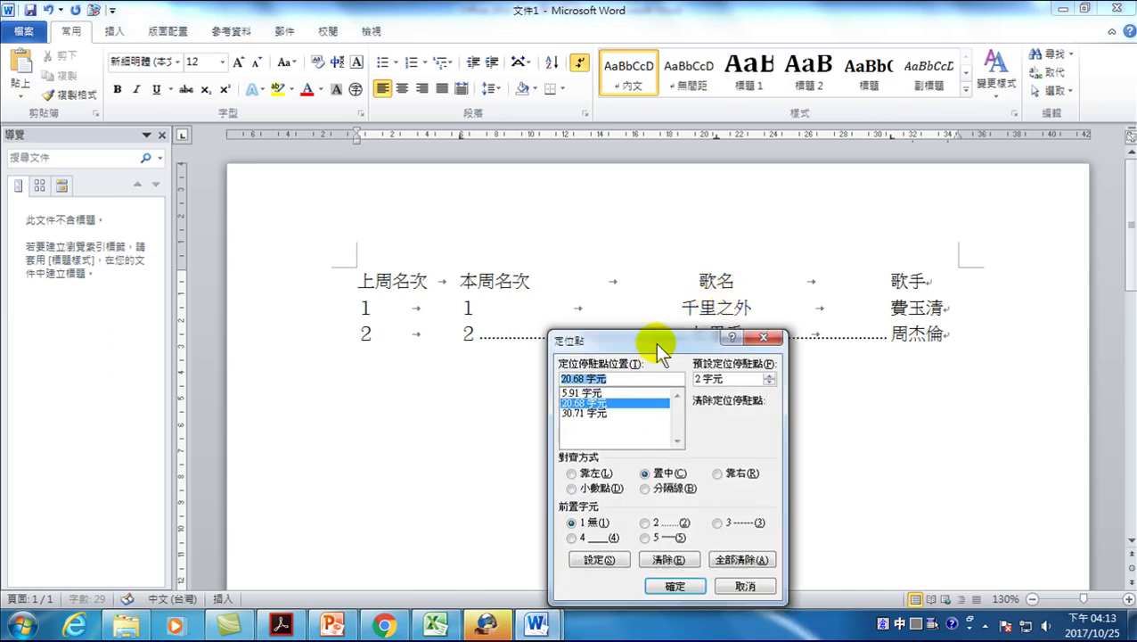
{"action": "left_click", "coordinate": [717, 522]}
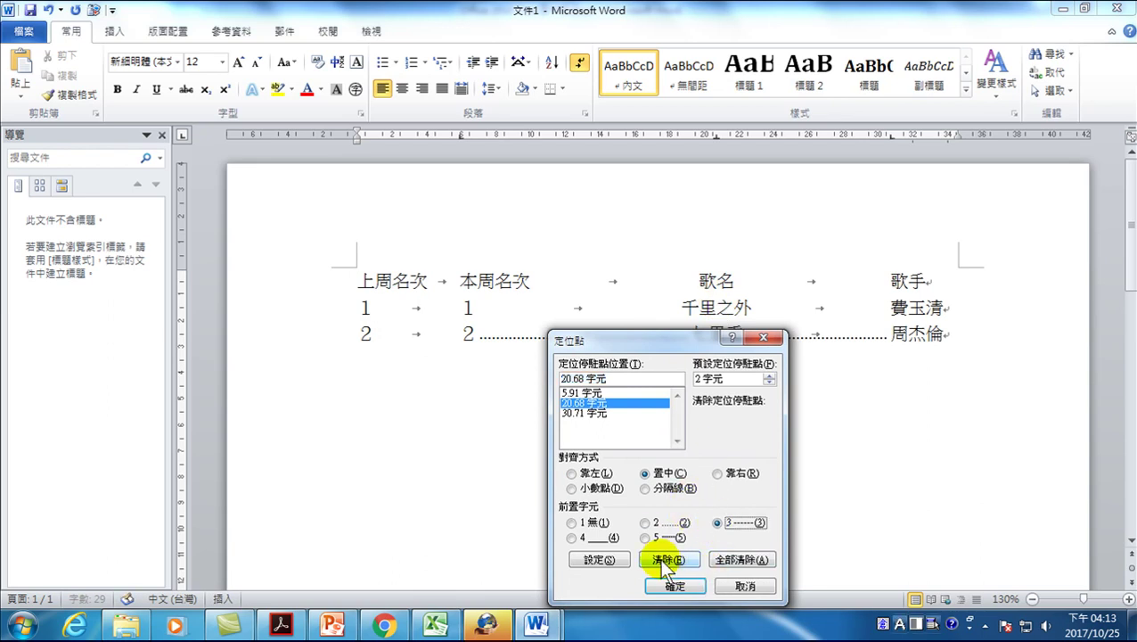
{"action": "left_click", "coordinate": [602, 560]}
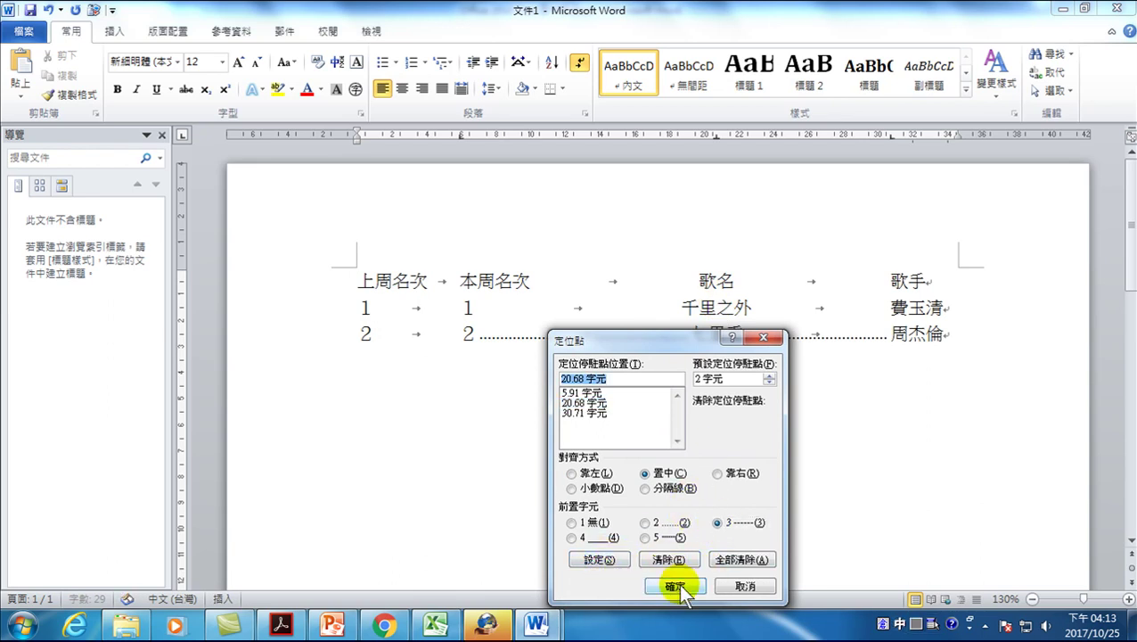
{"action": "left_click", "coordinate": [675, 586]}
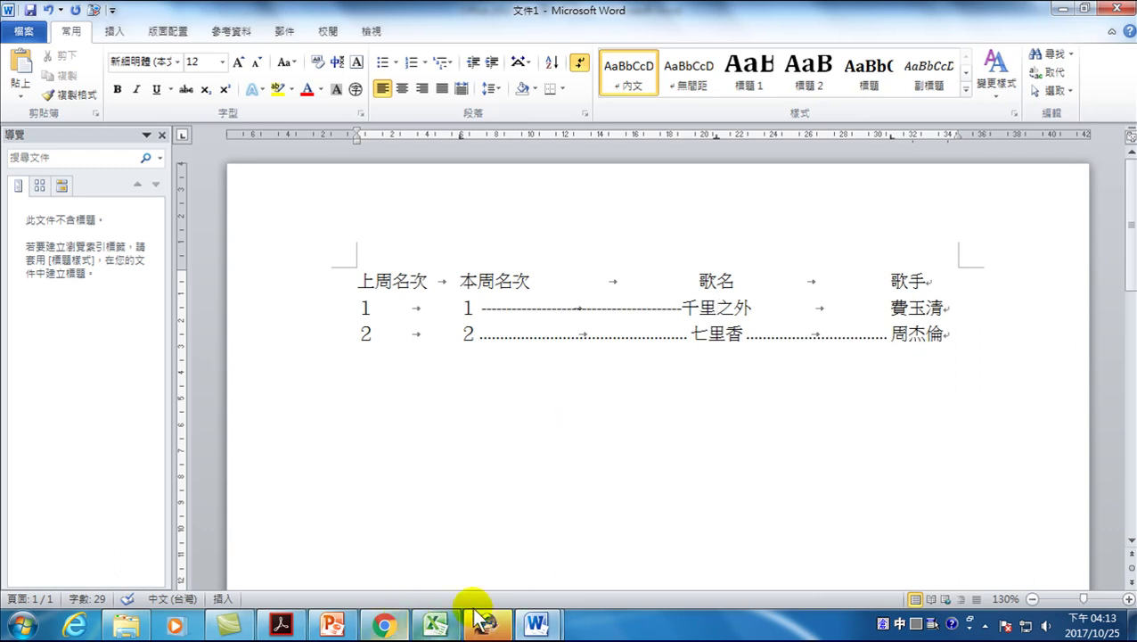
Step: Bring up Office 2010 Tips 四十招.docx with the Styles pane closed
{"action": "mouse_move", "coordinate": [563, 624]}
{"action": "left_click", "coordinate": [489, 578]}
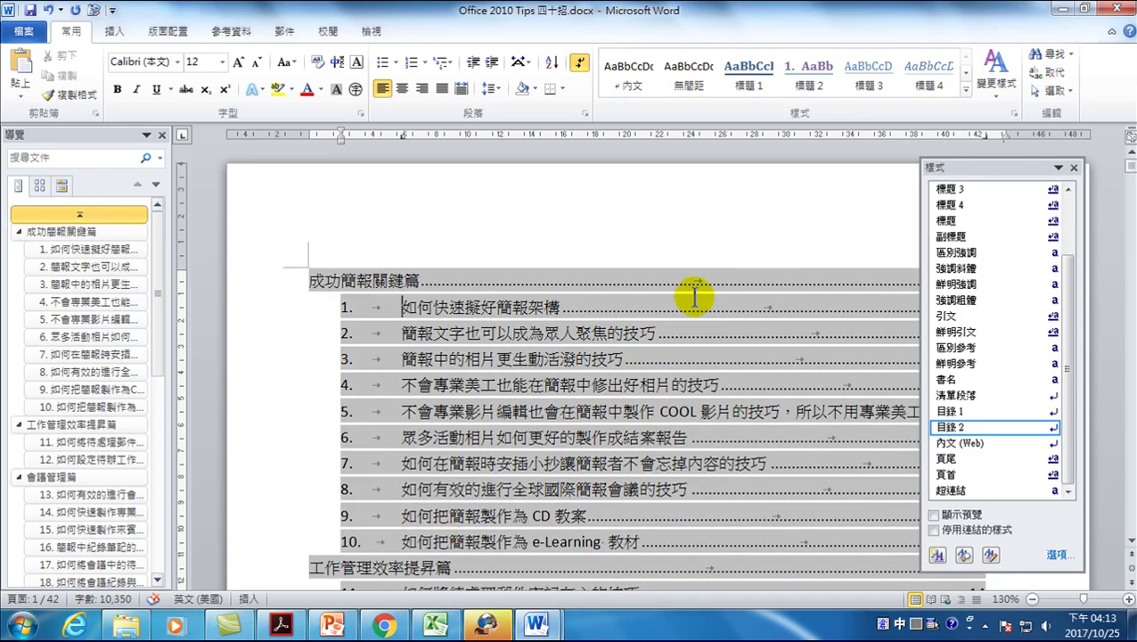
{"action": "left_click", "coordinate": [1074, 169]}
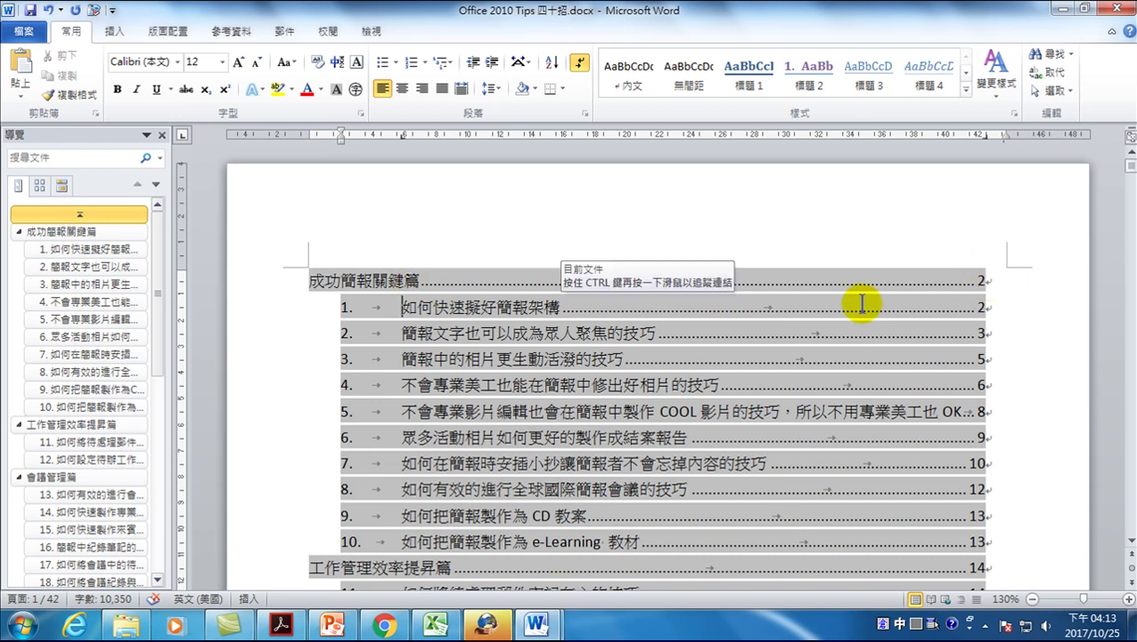
Step: Inspect the first contents entry's 42.53-character right-aligned dotted-leader tab, leaving it unchanged
{"action": "left_click", "coordinate": [458, 307]}
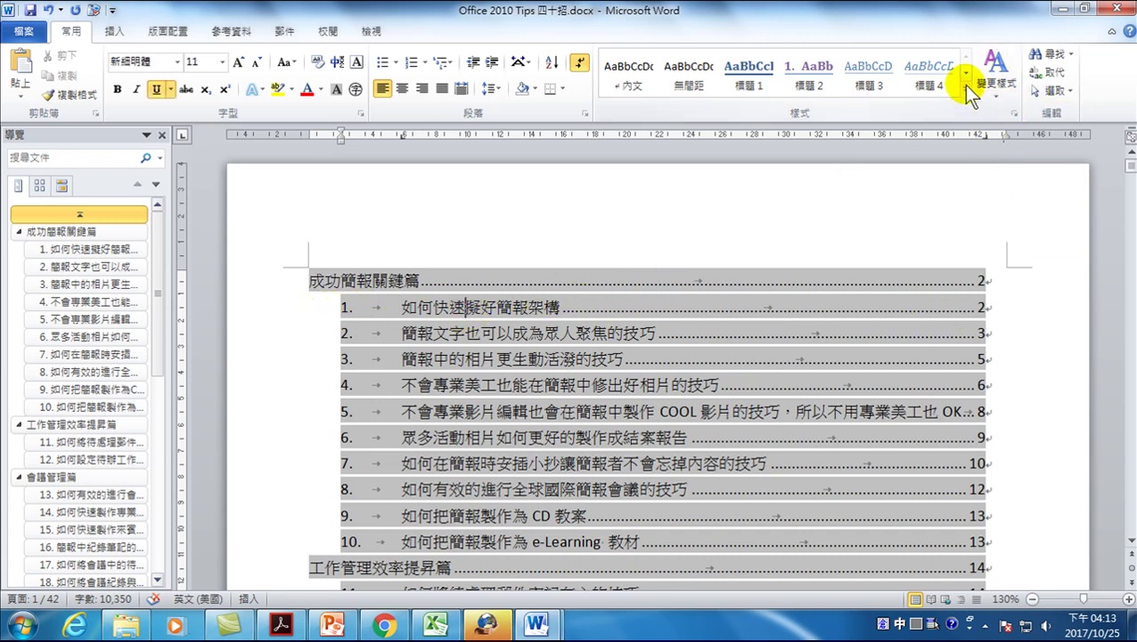
{"action": "double_click", "coordinate": [983, 137]}
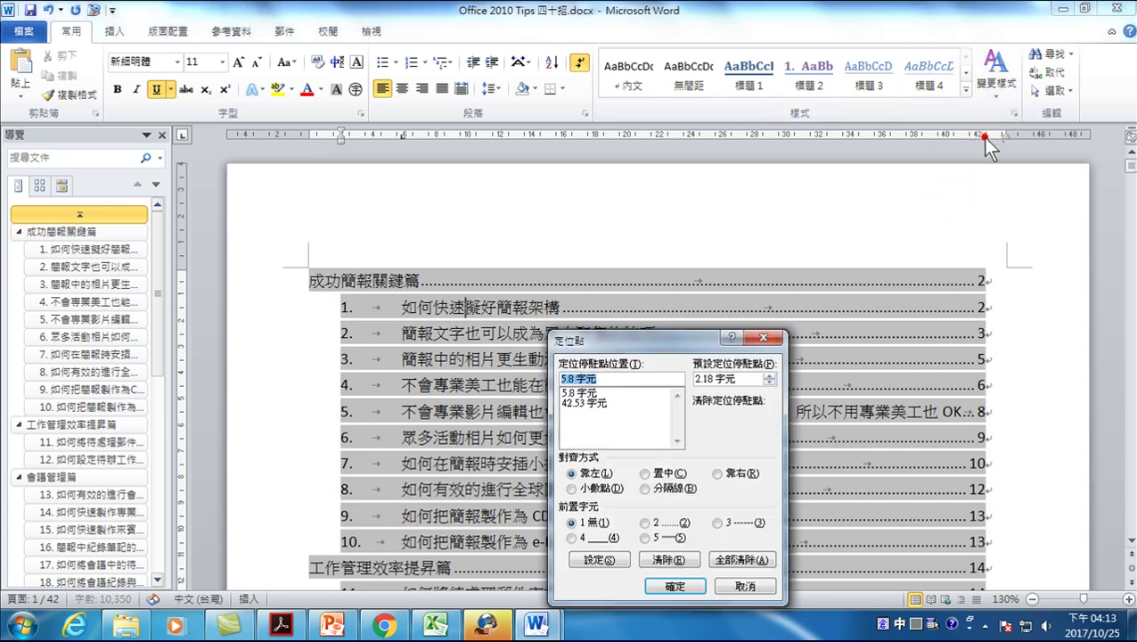
{"action": "left_click", "coordinate": [575, 403]}
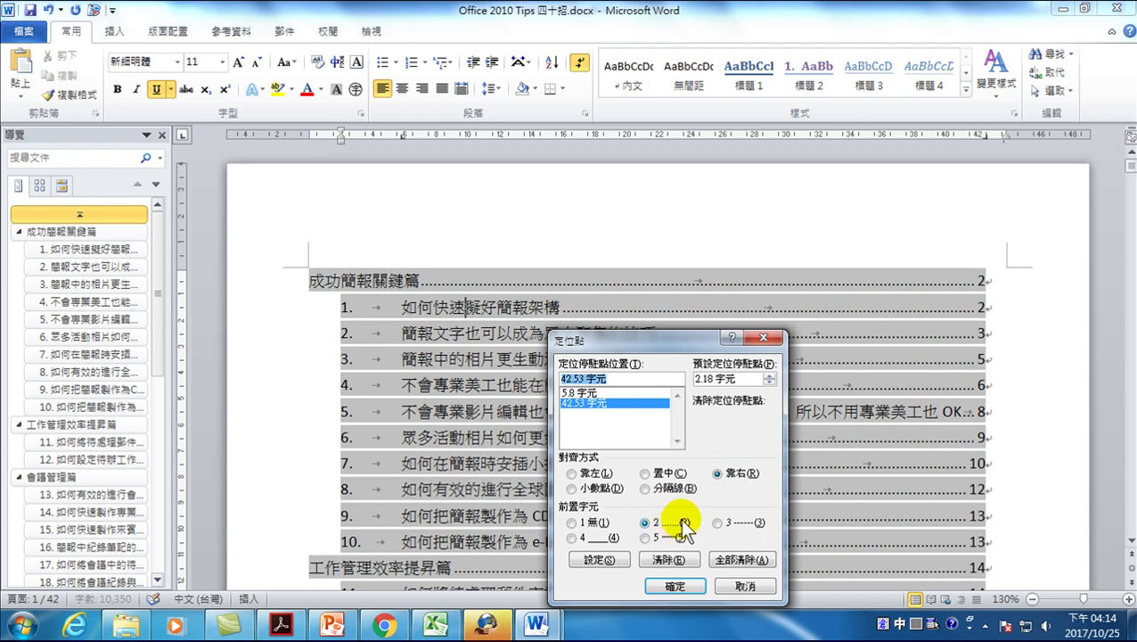
{"action": "left_click", "coordinate": [675, 590]}
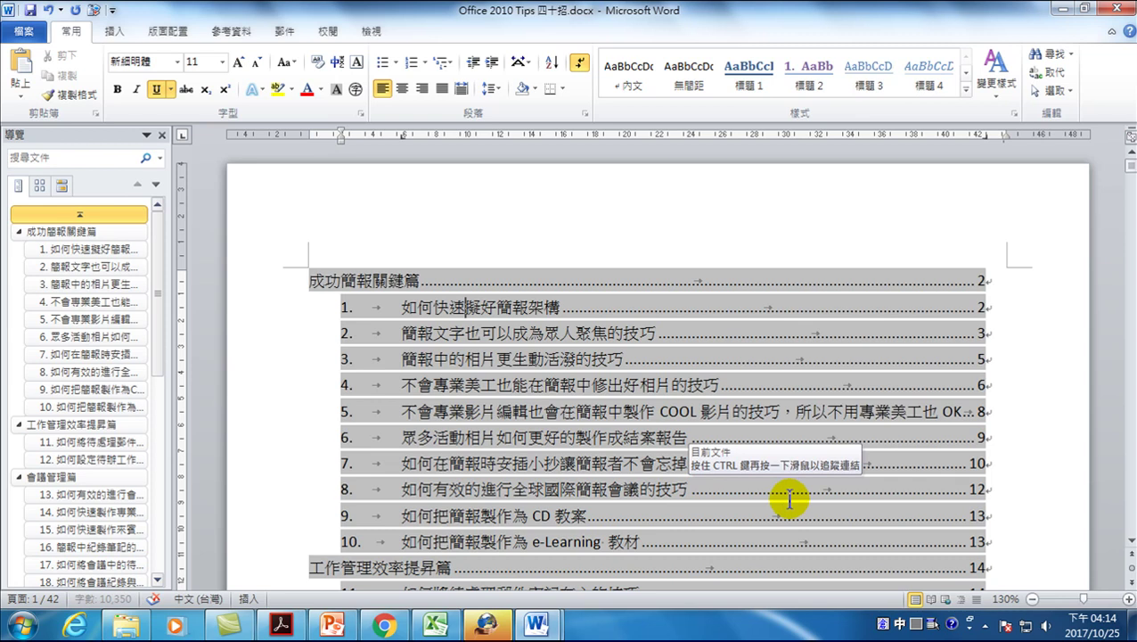
{"action": "mouse_move", "coordinate": [536, 623]}
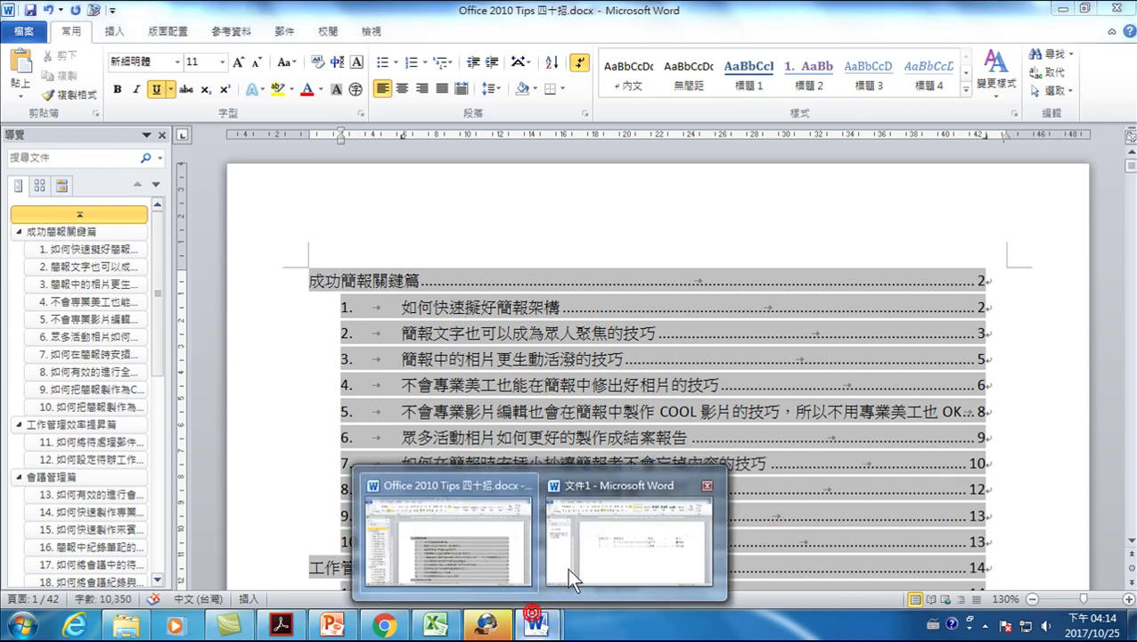
{"action": "left_click", "coordinate": [628, 551]}
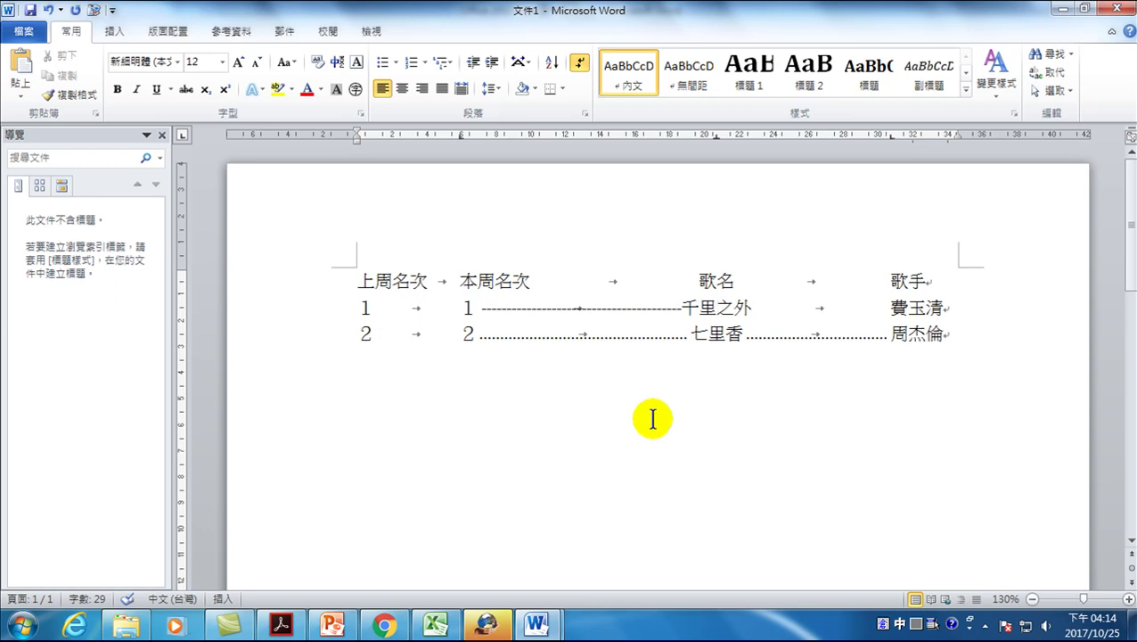
{"action": "left_click", "coordinate": [535, 623]}
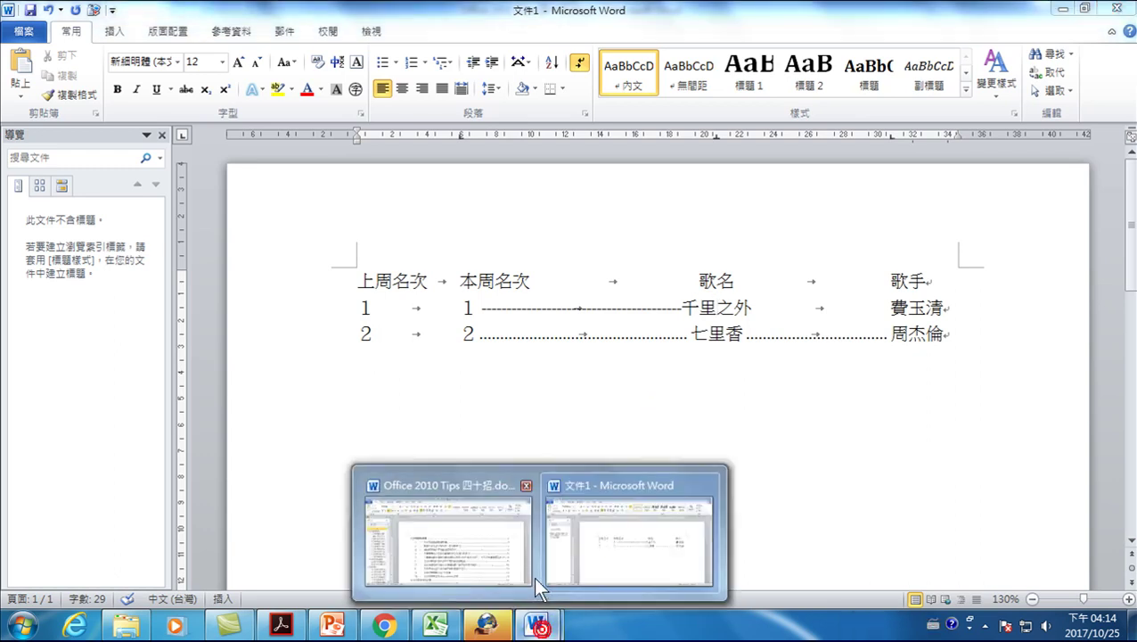
{"action": "left_click", "coordinate": [501, 562]}
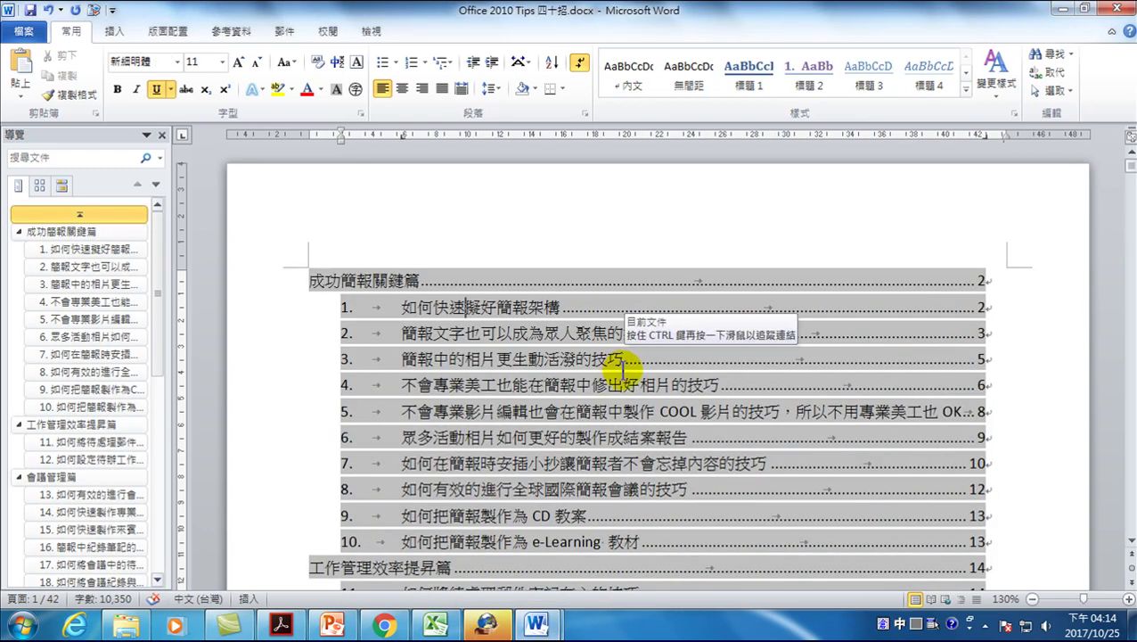